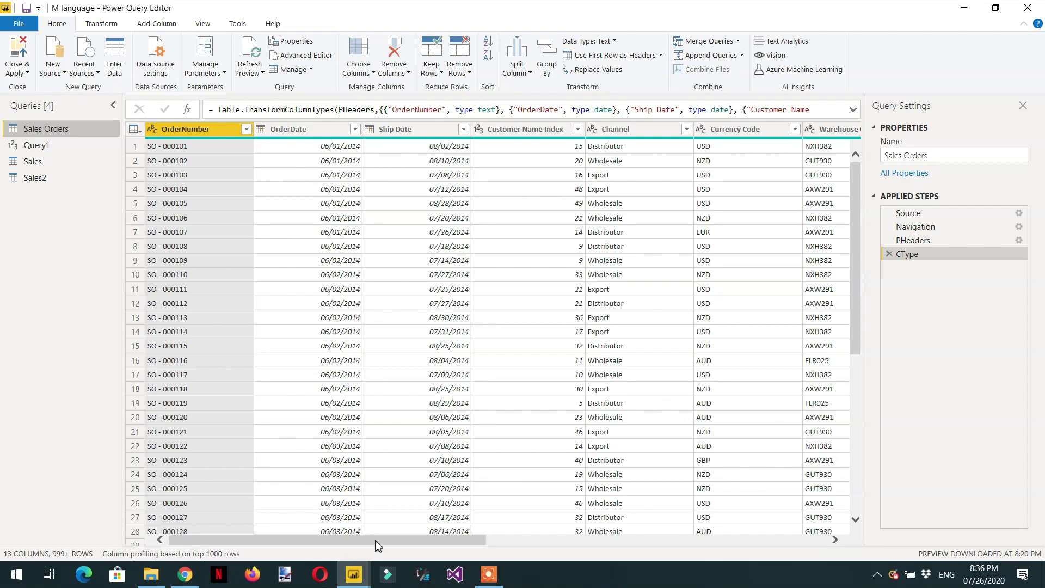
- Try extracting Total Revenue as a list in the Sales Orders query with a custom step, = CType[Total Revenue], and delete that step
{"action": "left_click_drag", "start_coordinate": [378, 544], "coordinate": [447, 544]}
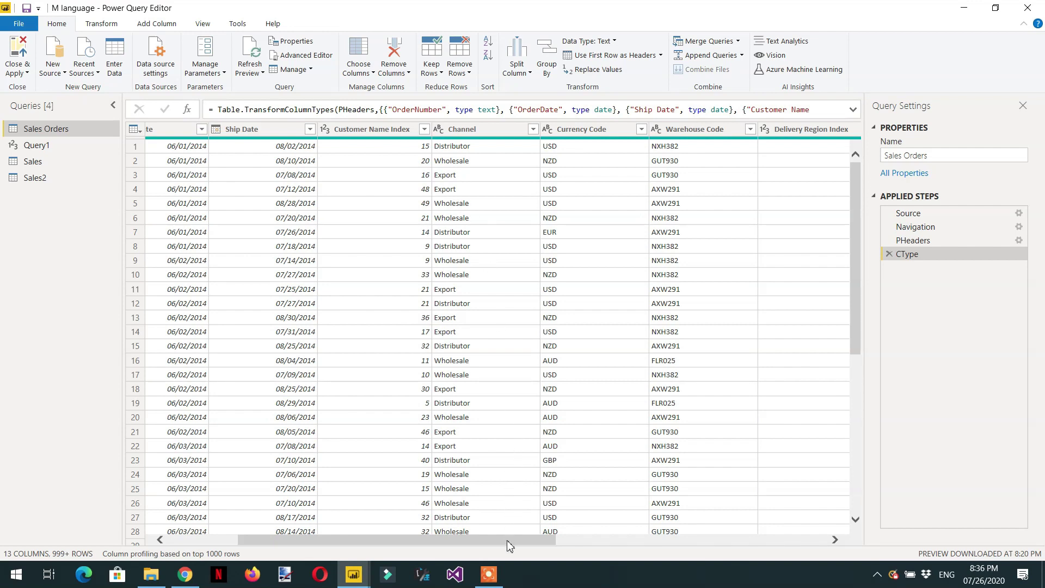
{"action": "left_click_drag", "start_coordinate": [507, 540], "coordinate": [741, 547]}
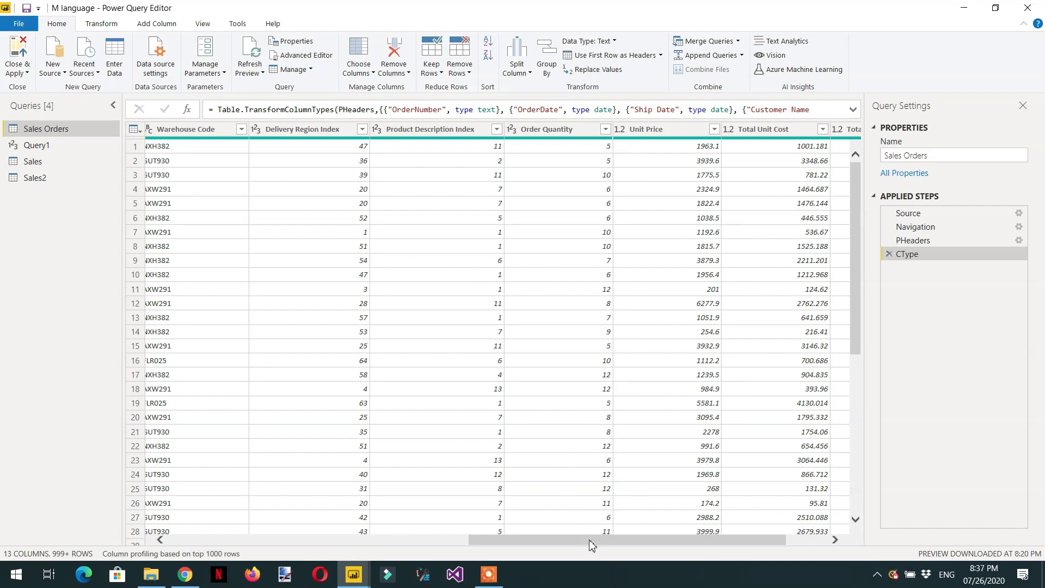
{"action": "left_click_drag", "start_coordinate": [605, 547], "coordinate": [647, 548]}
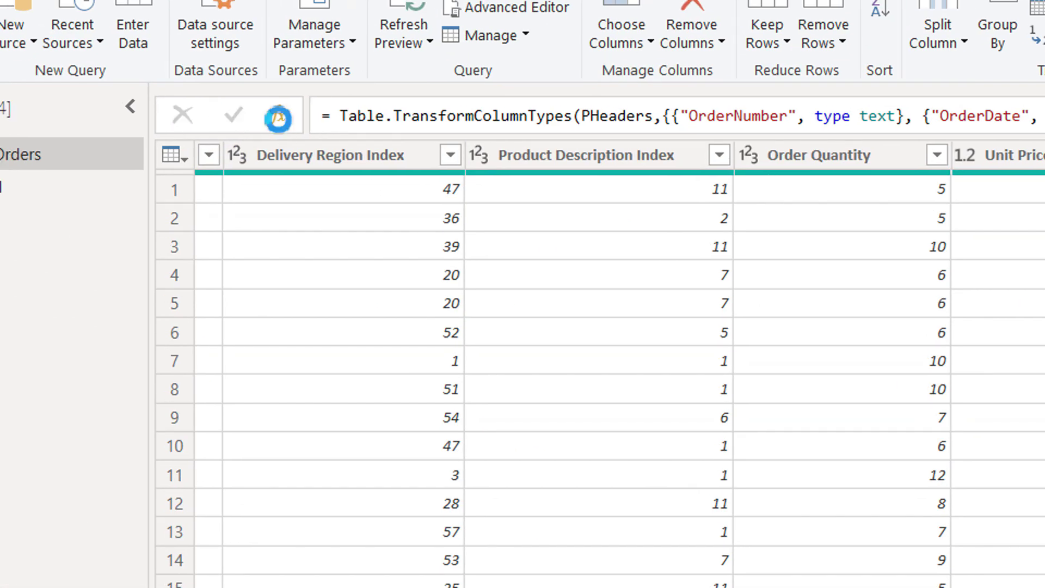
{"action": "left_click", "coordinate": [278, 119]}
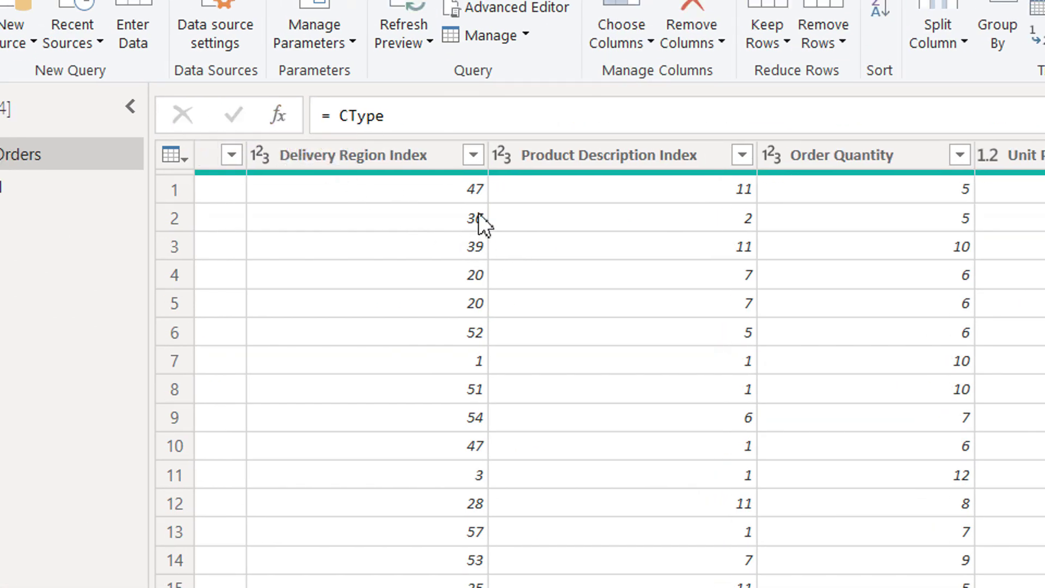
{"action": "left_click", "coordinate": [438, 124]}
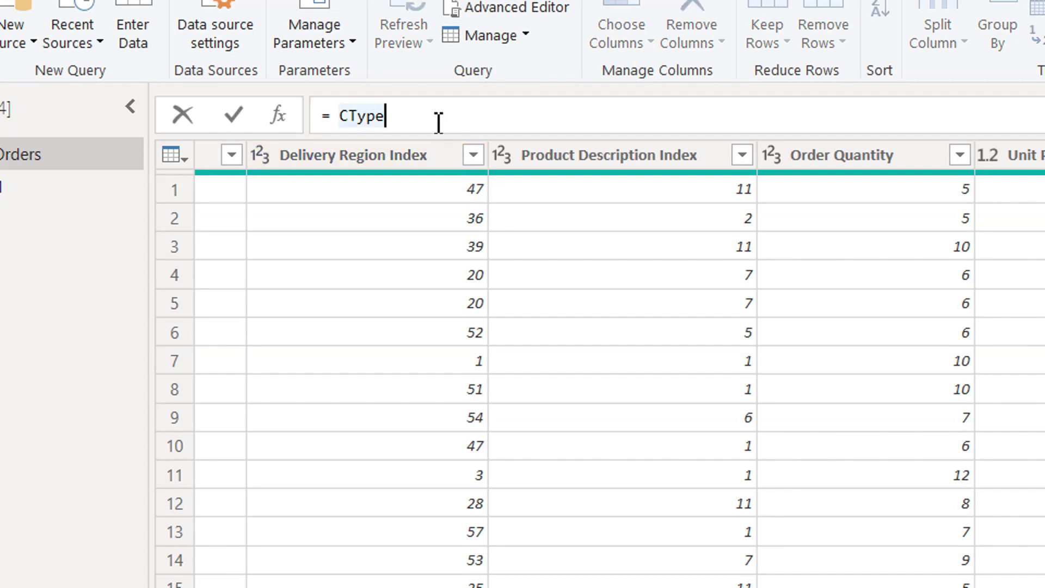
{"action": "type", "text": "["}
{"action": "type", "text": "Total Re"}
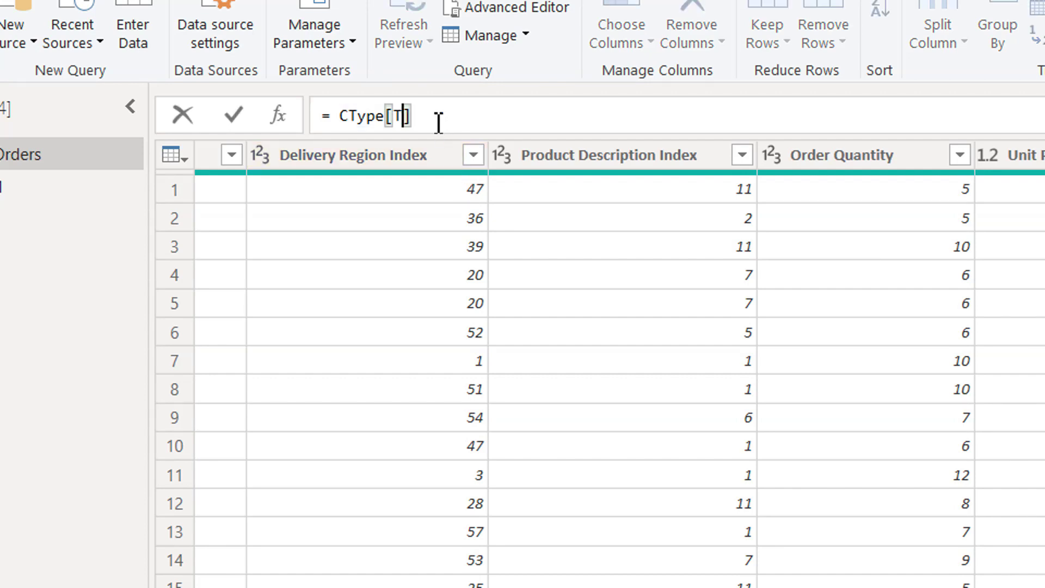
{"action": "type", "text": "venue"}
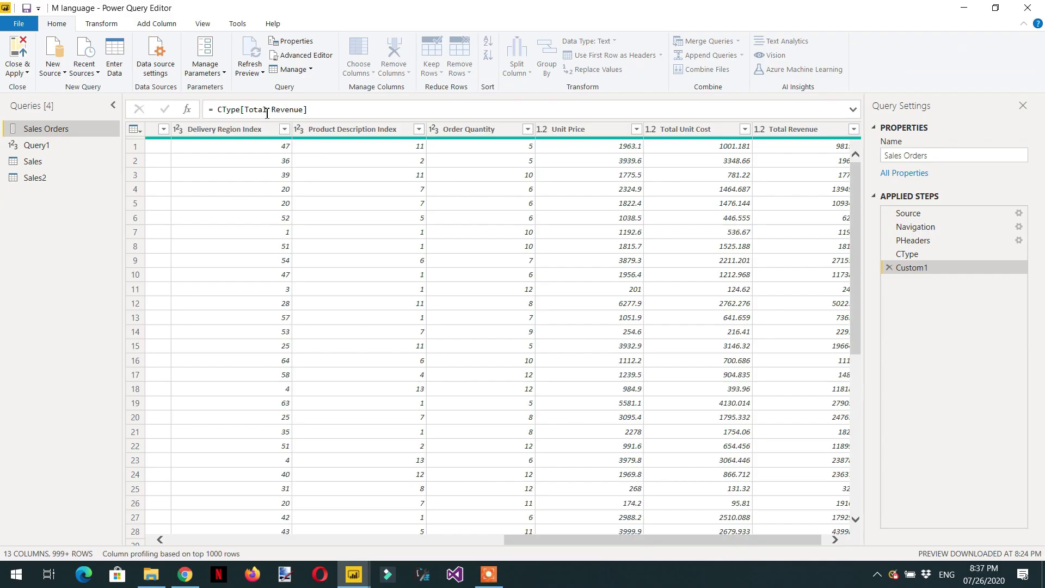
{"action": "key", "text": "Return"}
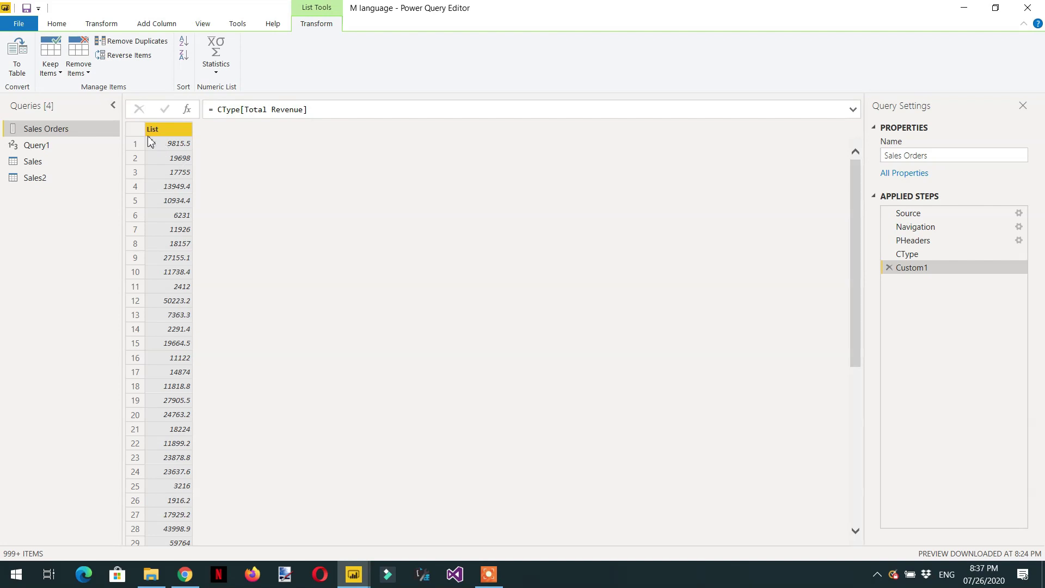
{"action": "left_click", "coordinate": [889, 268]}
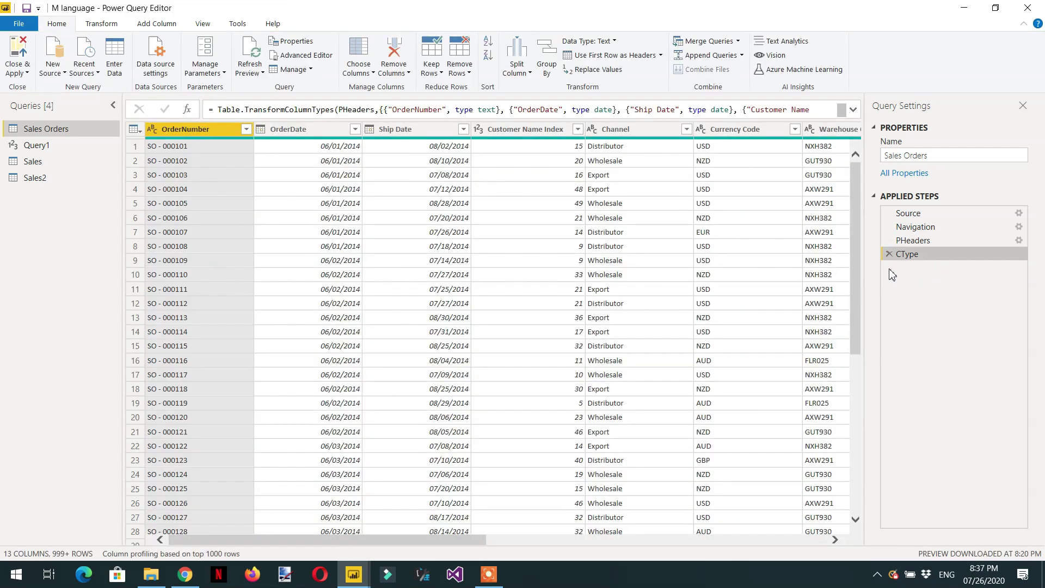
- Add a custom step to the Sales query that extracts the revenue column as a list, with the formula = Renamcol[Total Revenue]
{"action": "left_click", "coordinate": [29, 162]}
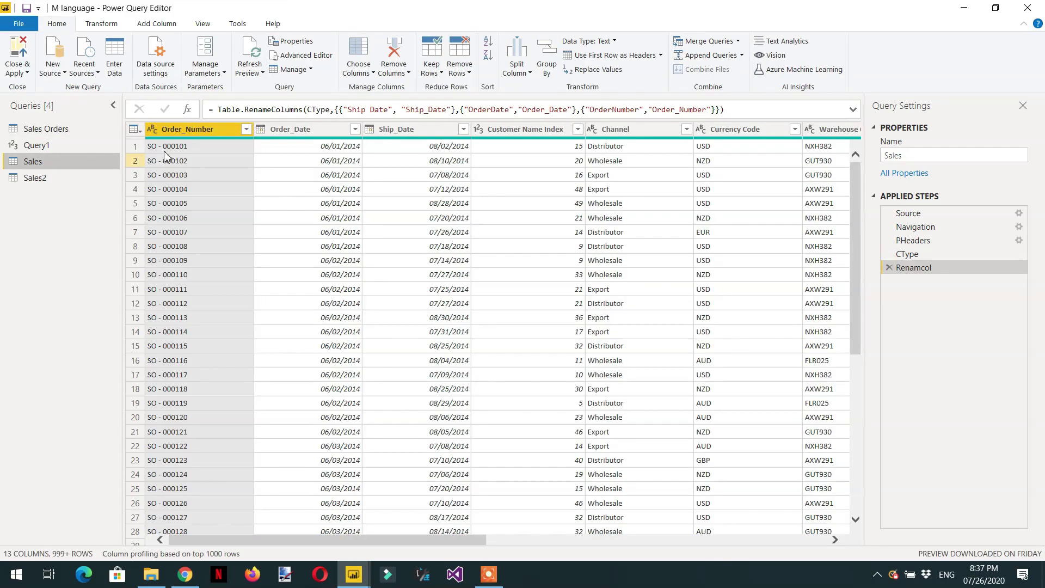
{"action": "left_click", "coordinate": [187, 111]}
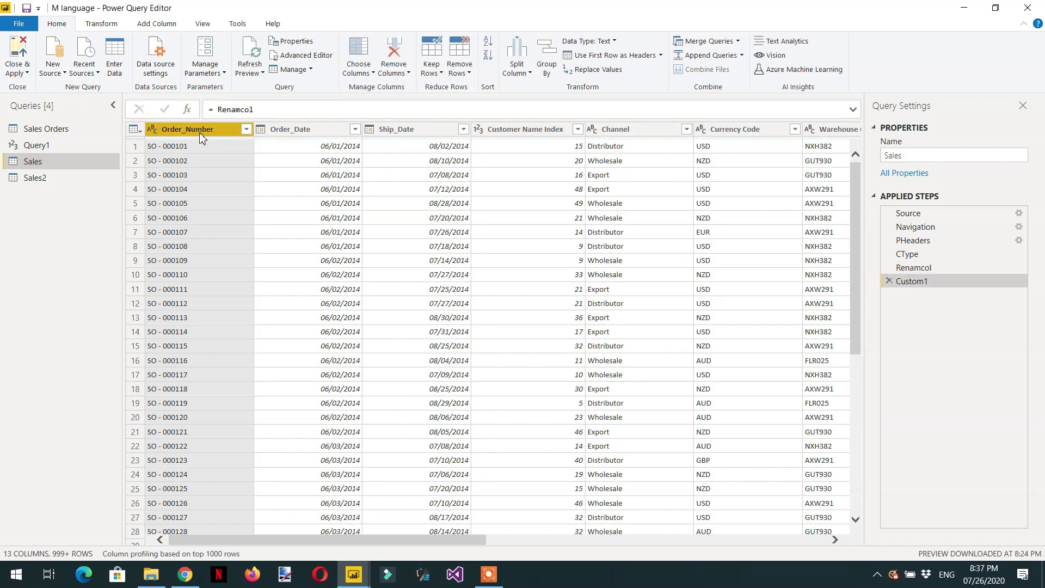
{"action": "left_click", "coordinate": [281, 114]}
{"action": "type", "text": "["}
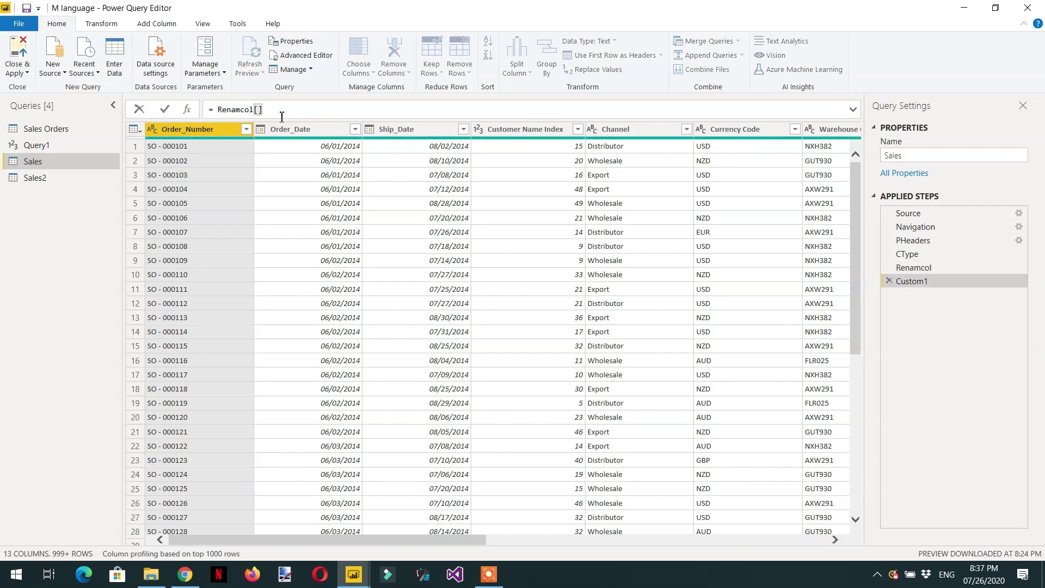
{"action": "type", "text": "Total_Revenue"}
{"action": "key", "text": "Return"}
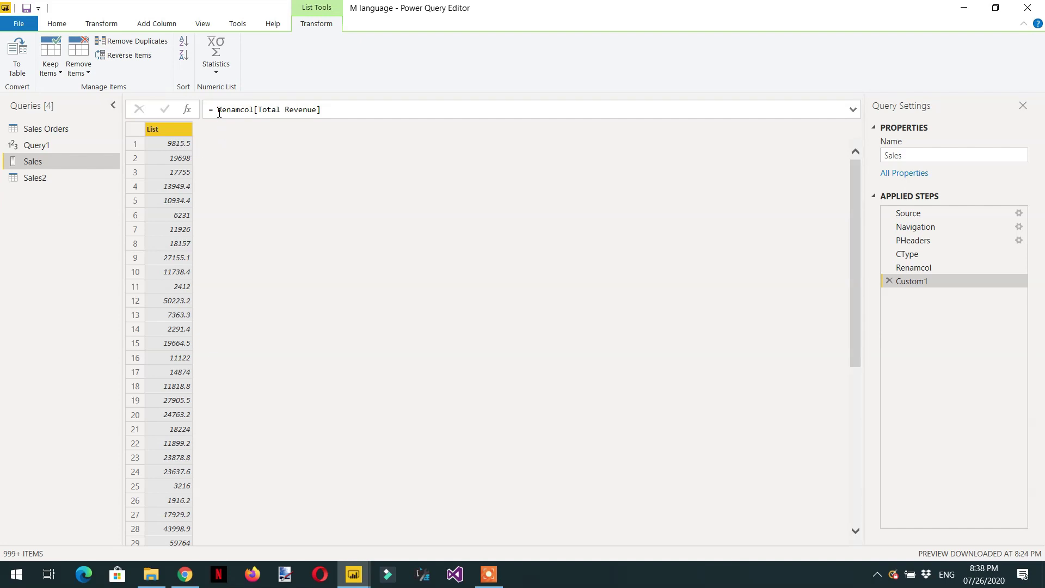
- Insert List.Sort( in front of Renamcol[Total Revenue] in the custom step's formula, without a space between them
{"action": "left_click_drag", "start_coordinate": [321, 109], "coordinate": [220, 110]}
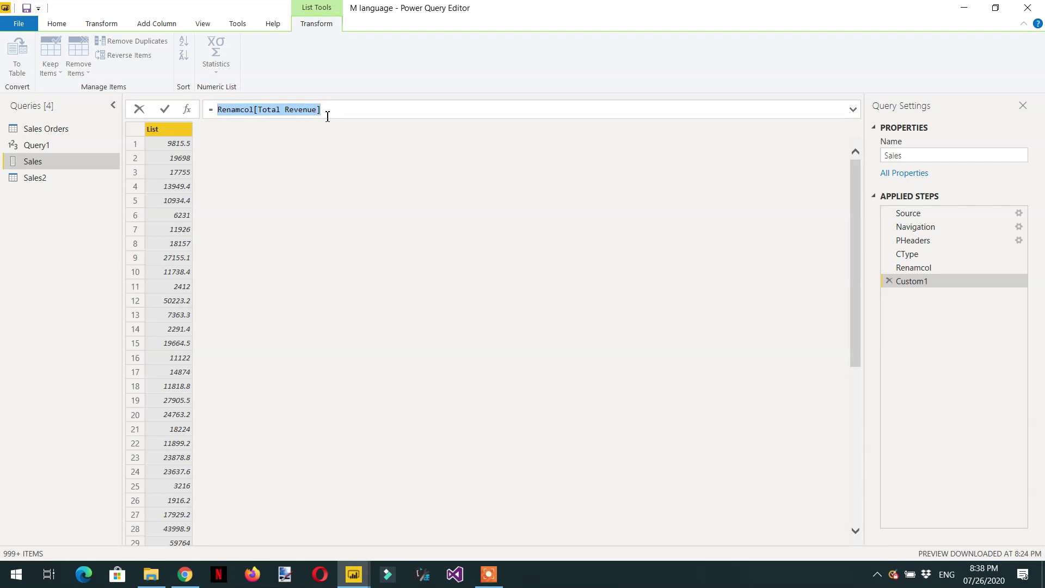
{"action": "left_click", "coordinate": [215, 111]}
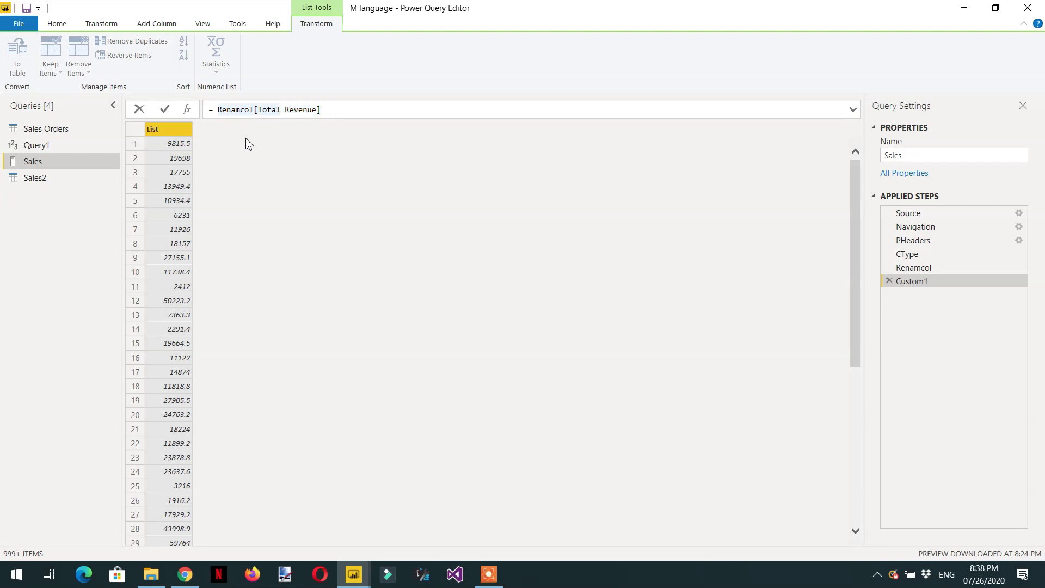
{"action": "key", "text": "Left"}
{"action": "type", "text": "List."}
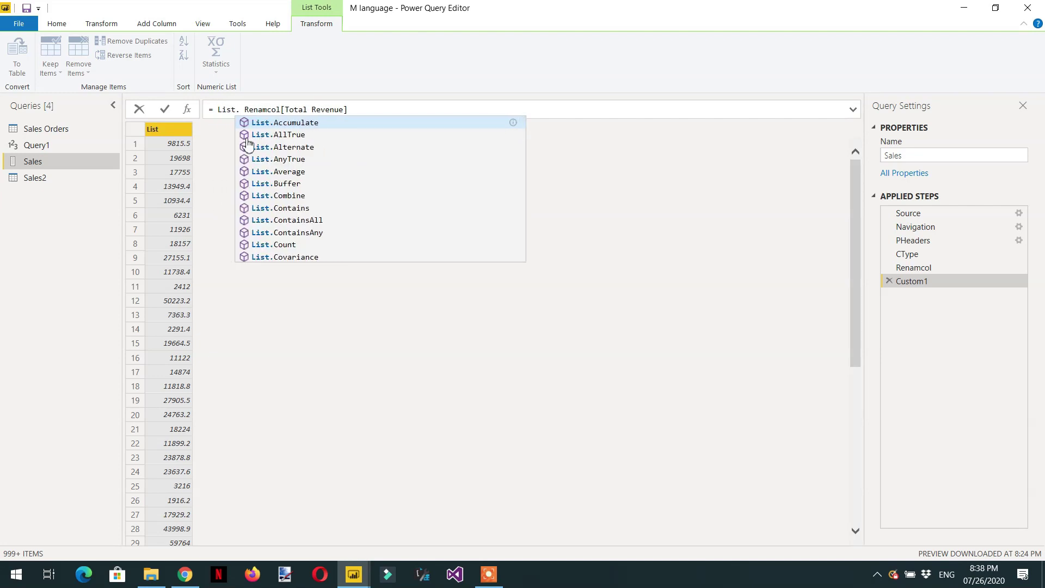
{"action": "type", "text": "sor"}
{"action": "key", "text": "Tab"}
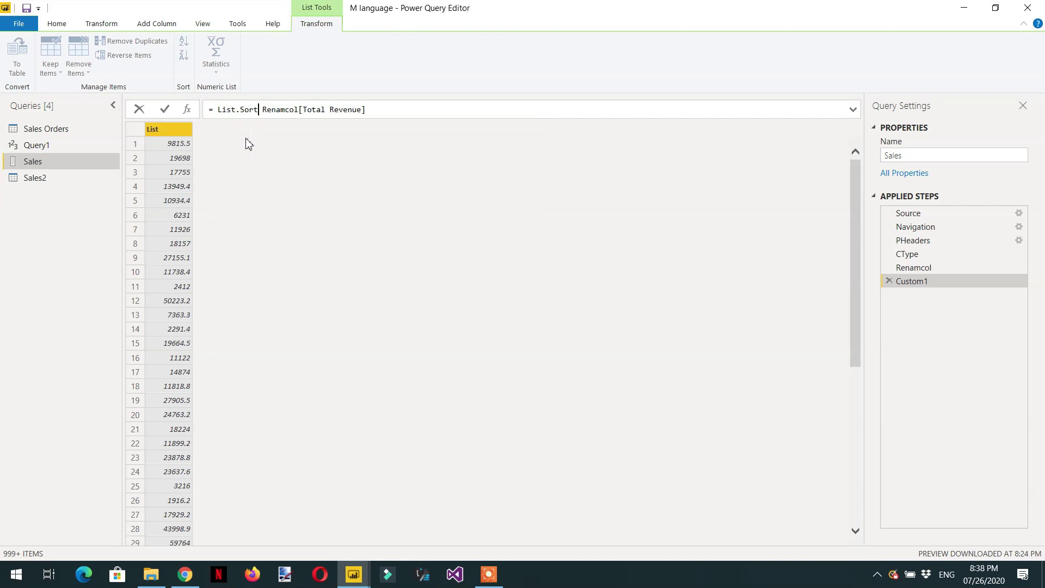
{"action": "key", "text": "Right"}
{"action": "key", "text": "BackSpace"}
{"action": "type", "text": "("}
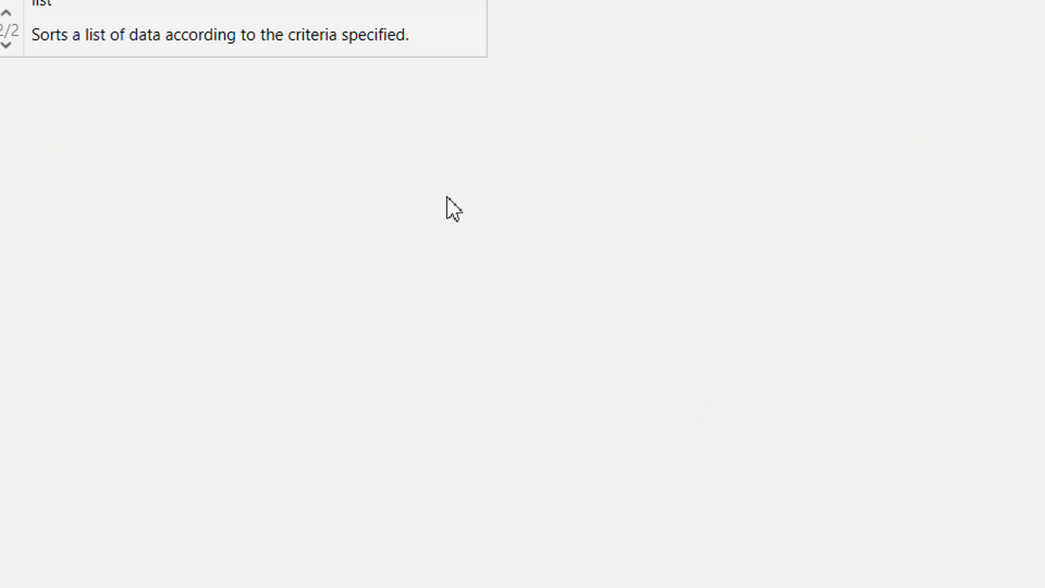
- Add Order.Descending as the sort criterion after the Total Revenue list, close the List.Sort parenthesis and apply the formula
{"action": "left_click", "coordinate": [381, 218]}
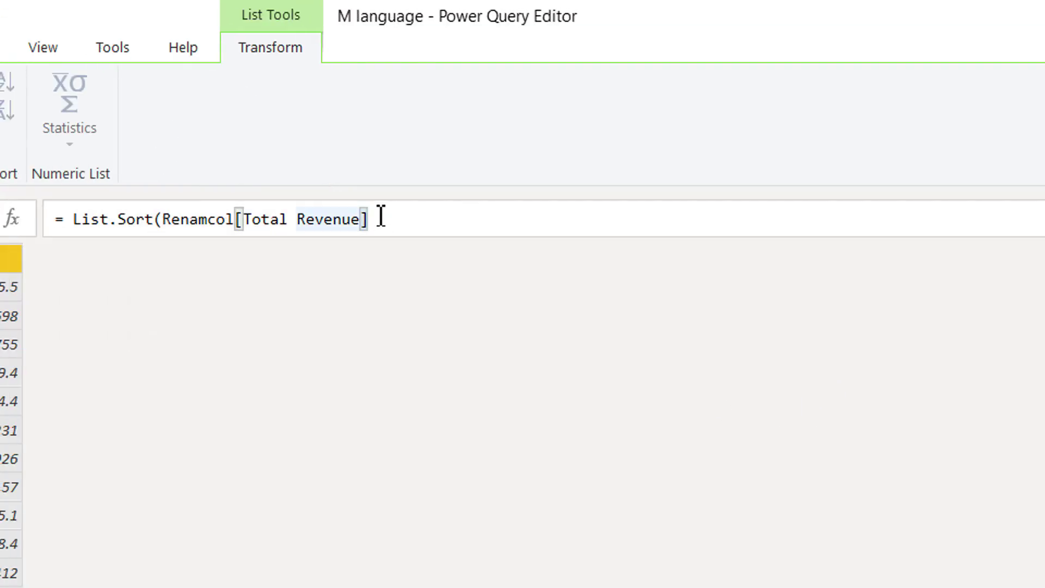
{"action": "type", "text": ",Or"}
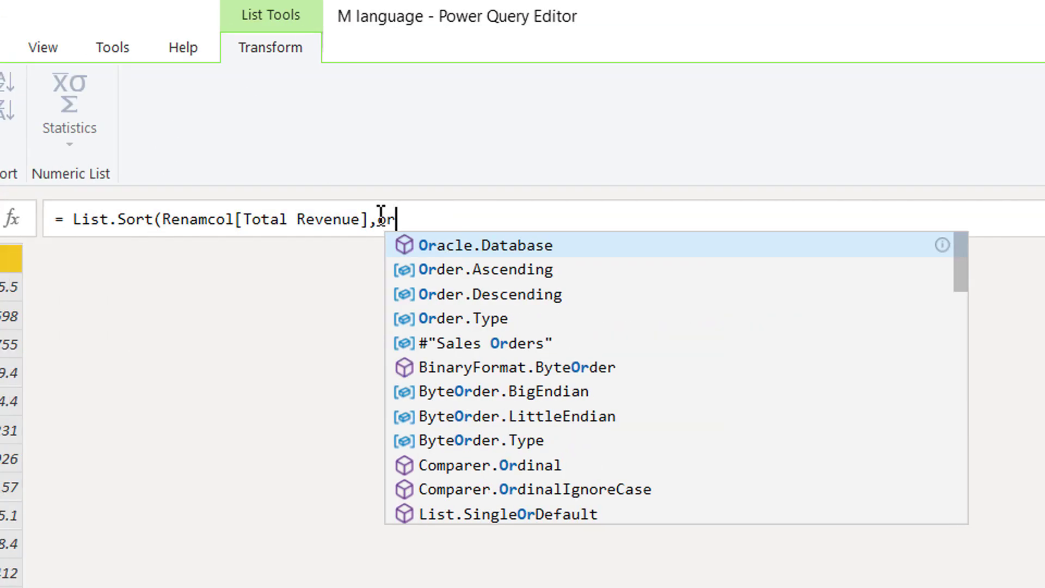
{"action": "key", "text": "BackSpace"}
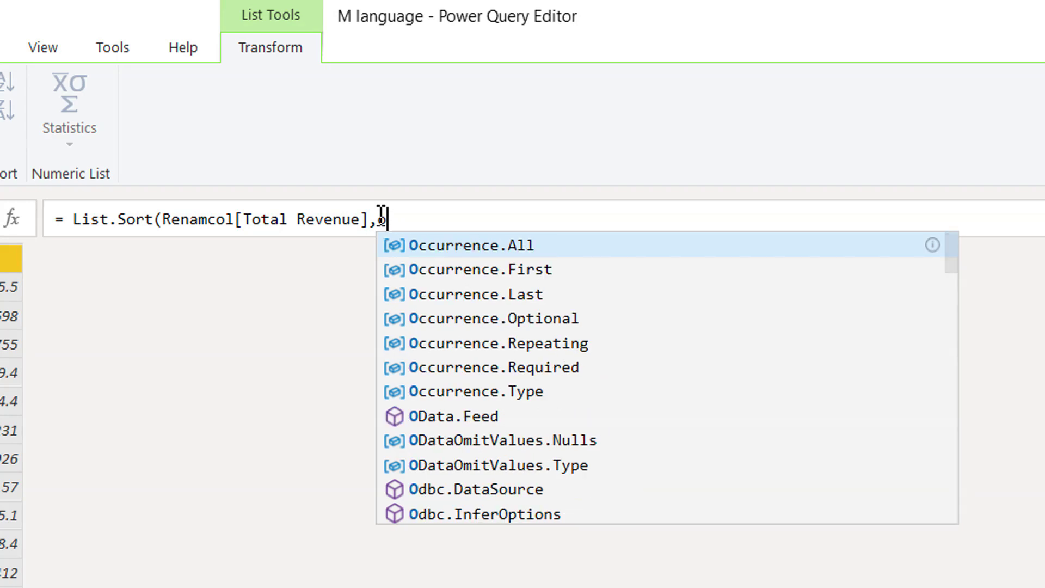
{"action": "type", "text": "rder."}
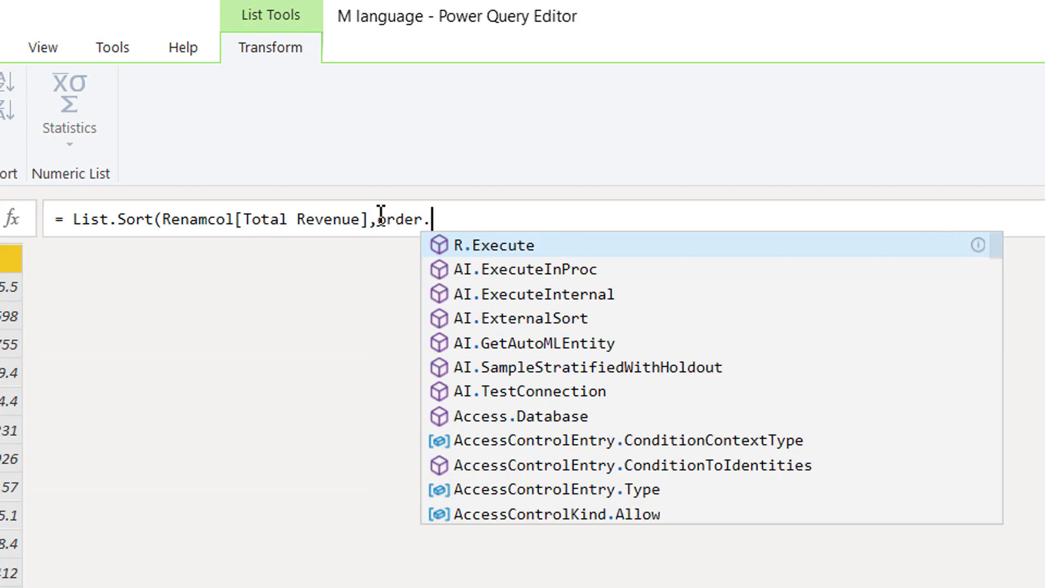
{"action": "type", "text": "des"}
{"action": "key", "text": "Tab"}
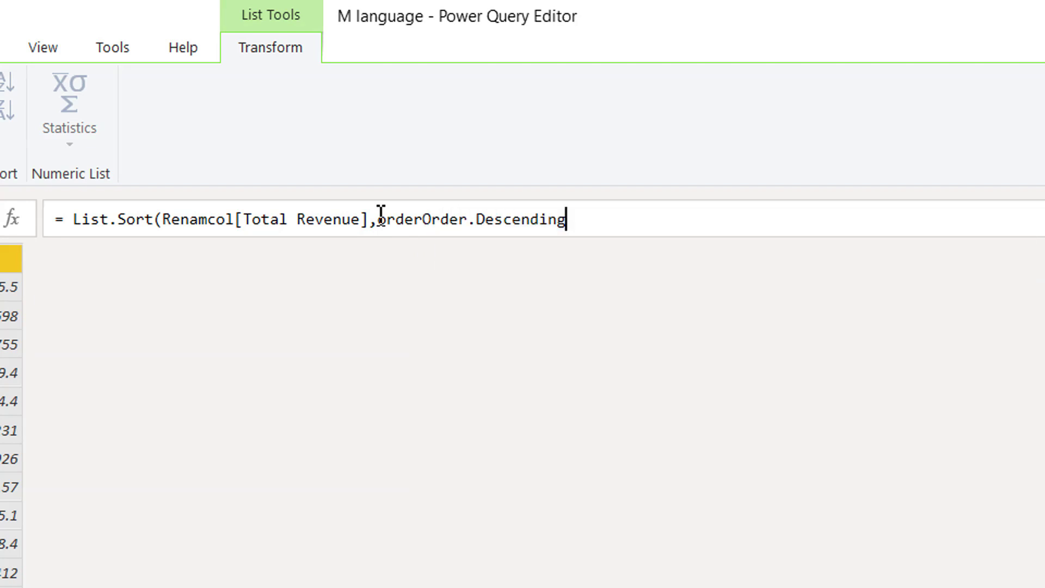
{"action": "type", "text": ")"}
{"action": "key", "text": "Return"}
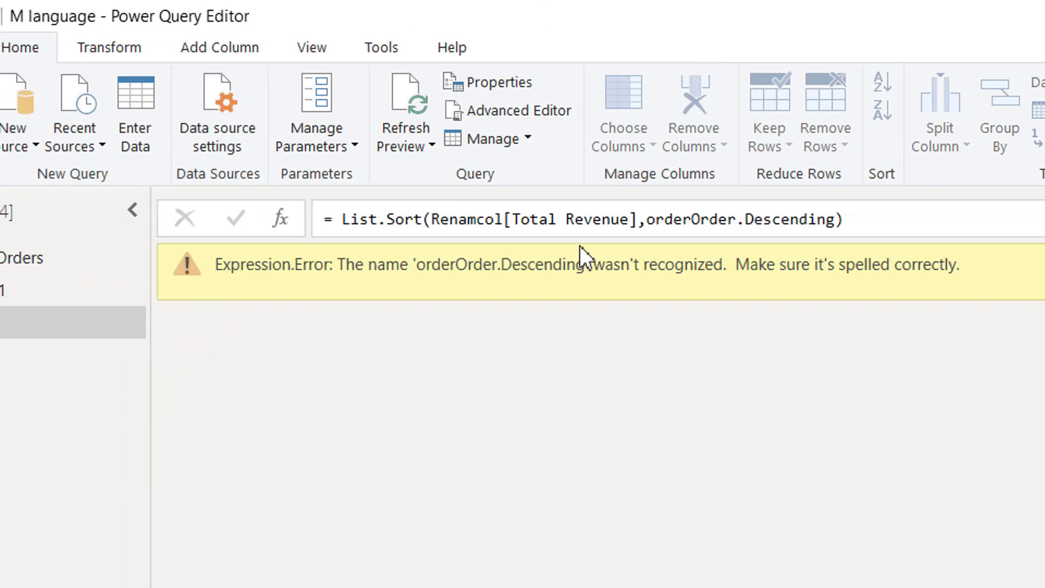
- Remove the stray "order" before Order.Descending in the List.Sort formula and apply it again
{"action": "double_click", "coordinate": [695, 219]}
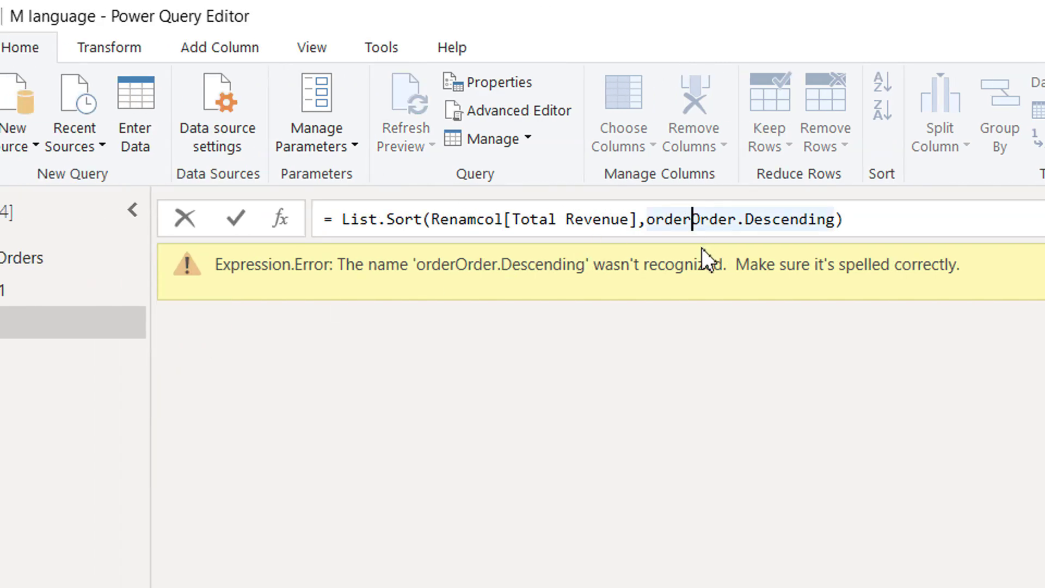
{"action": "key", "text": "BackSpace"}
{"action": "key", "text": "BackSpace"}
{"action": "key", "text": "BackSpace"}
{"action": "key", "text": "BackSpace"}
{"action": "key", "text": "BackSpace"}
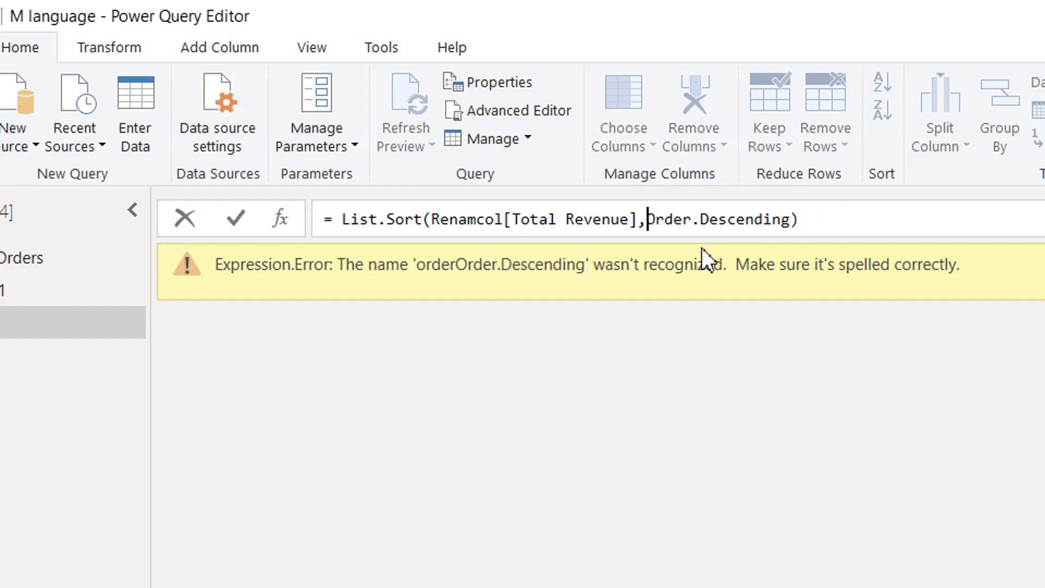
{"action": "key", "text": "Return"}
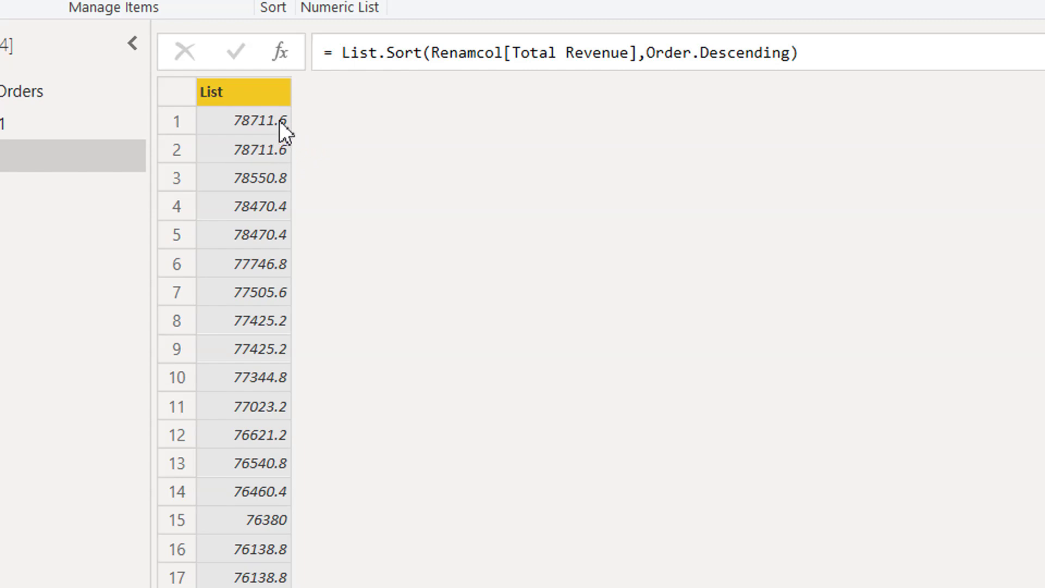
- Insert List.Range( in front of List.Sort in the custom step's formula, without a space between them
{"action": "left_click", "coordinate": [336, 52]}
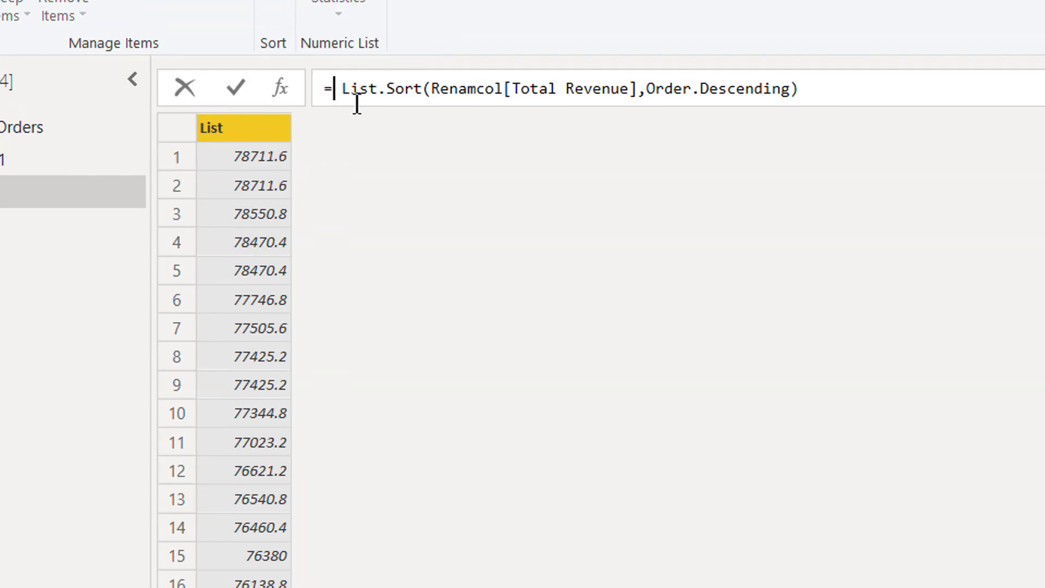
{"action": "mouse_move", "coordinate": [355, 103]}
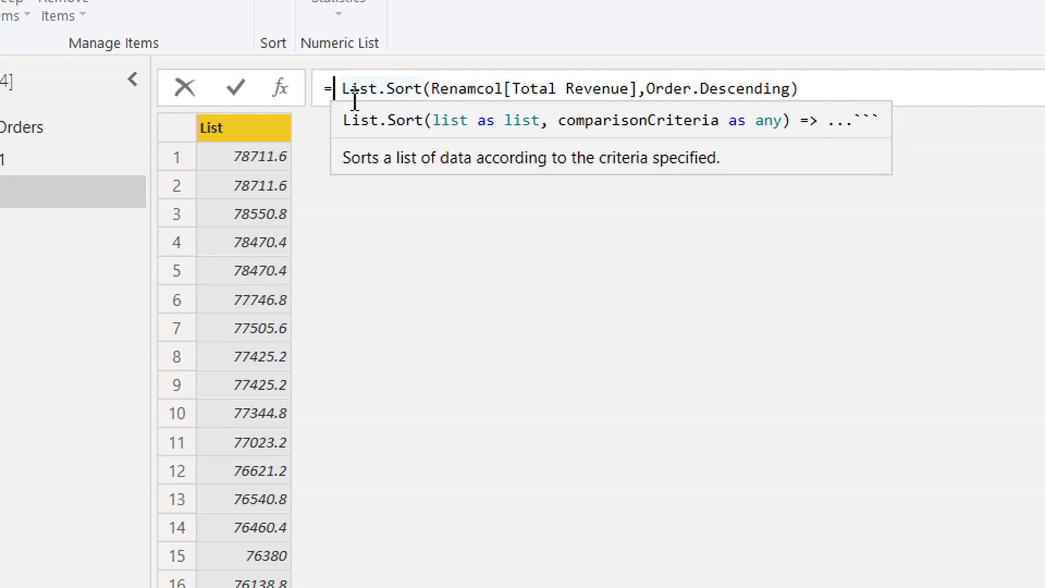
{"action": "type", "text": "List."}
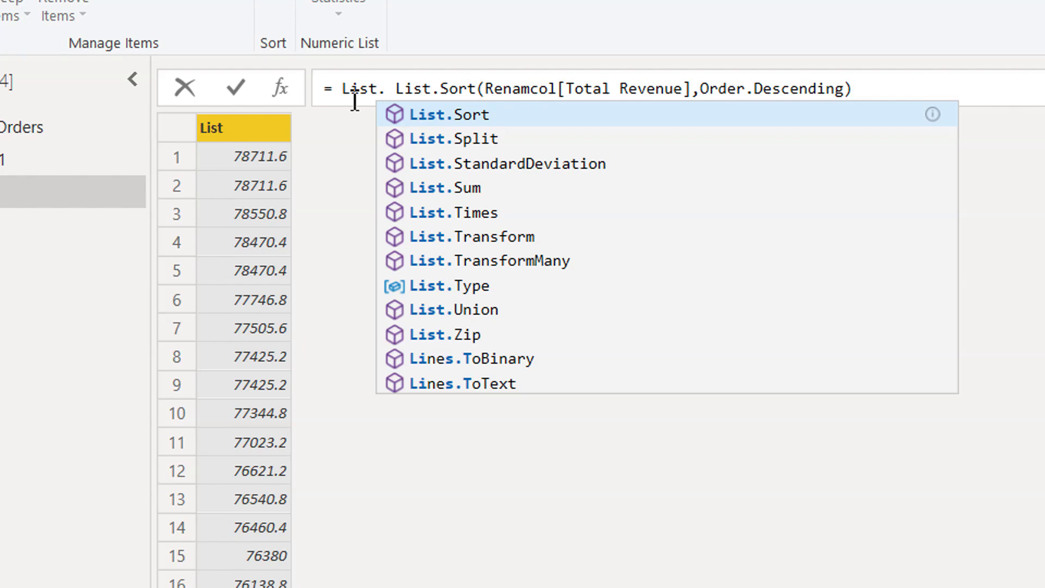
{"action": "type", "text": "range"}
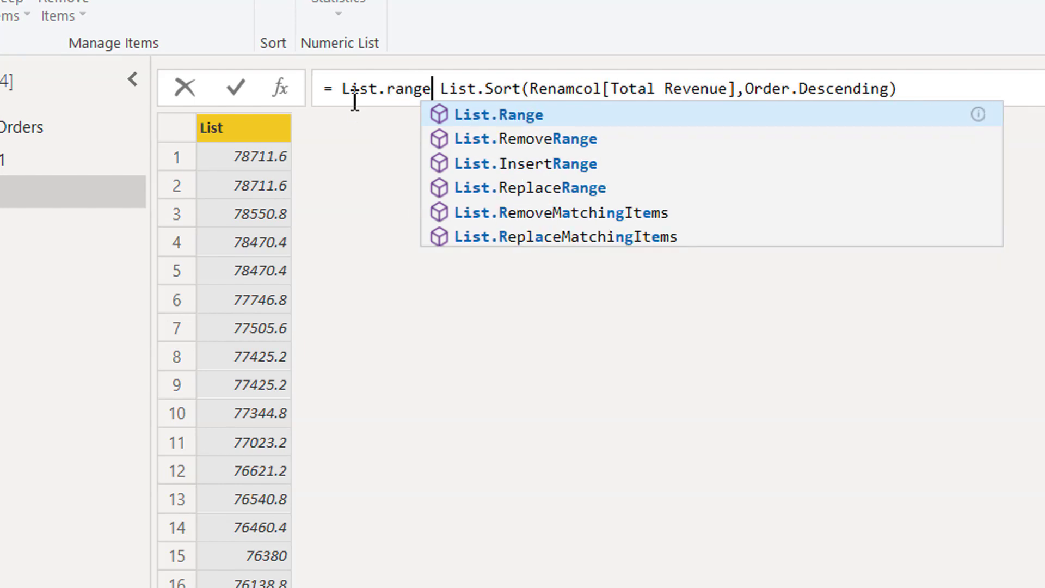
{"action": "key", "text": "Tab"}
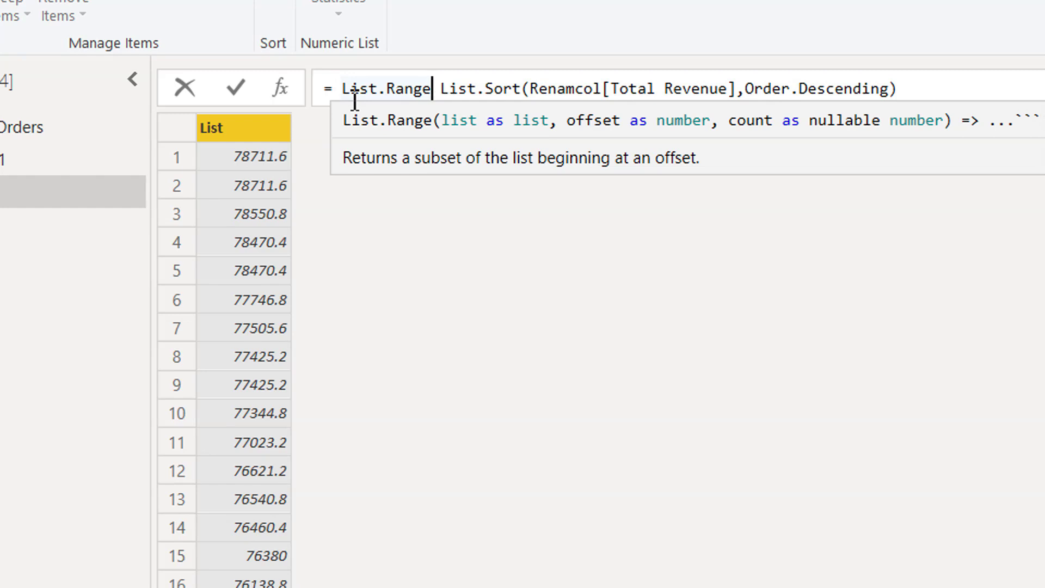
{"action": "type", "text": "("}
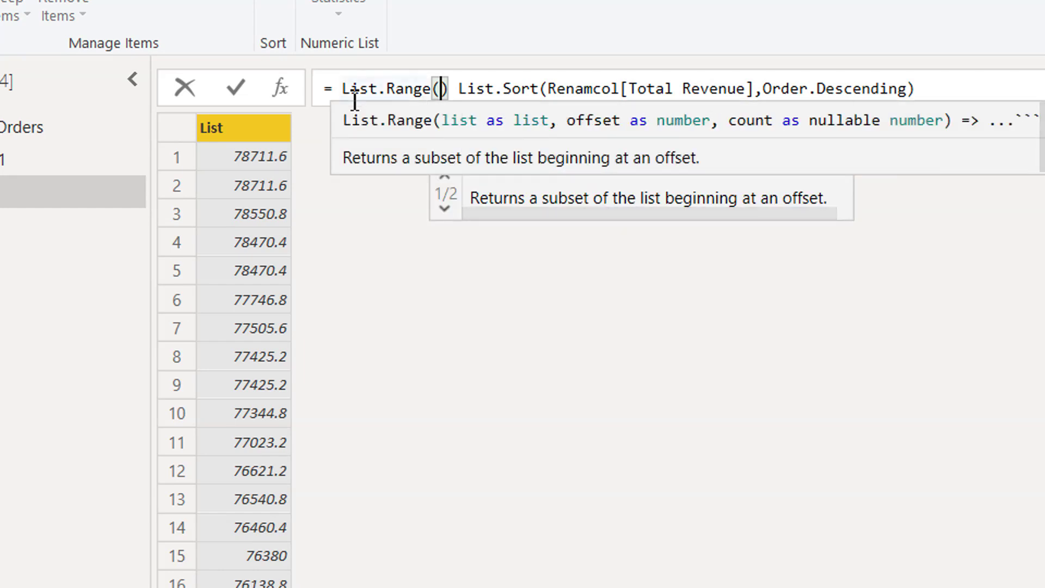
{"action": "key", "text": "Right"}
{"action": "key", "text": "BackSpace"}
{"action": "key", "text": "Right"}
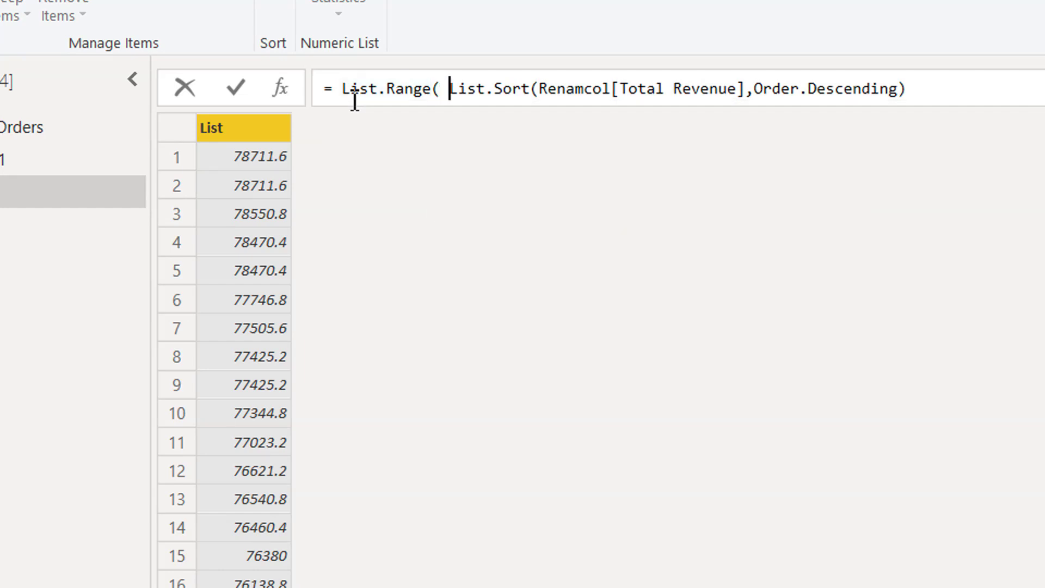
{"action": "key", "text": "BackSpace"}
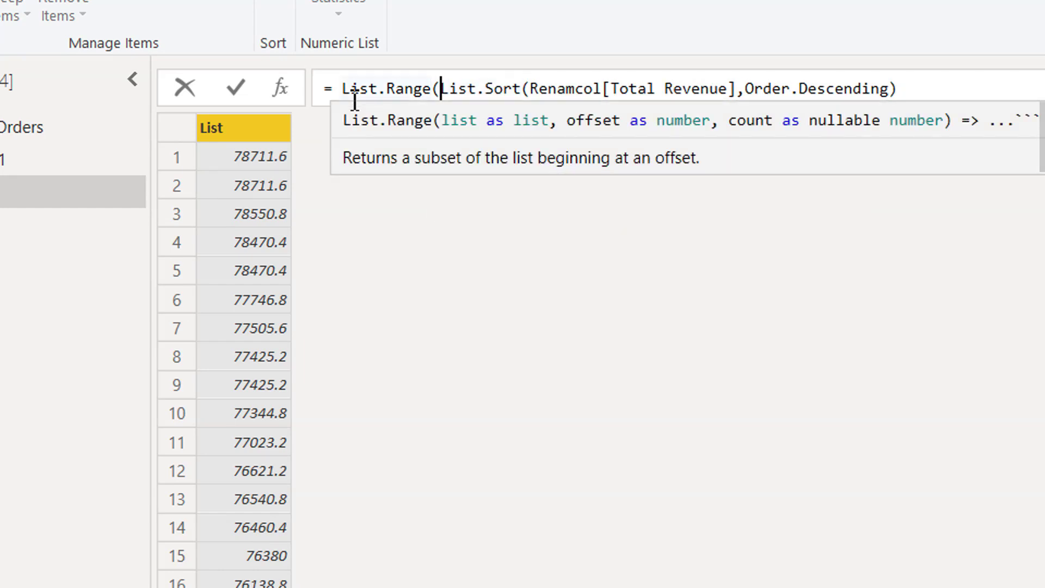
- Add offset 0 and count 3 as the remaining List.Range arguments, close the parenthesis and apply the formula
{"action": "left_click", "coordinate": [942, 99]}
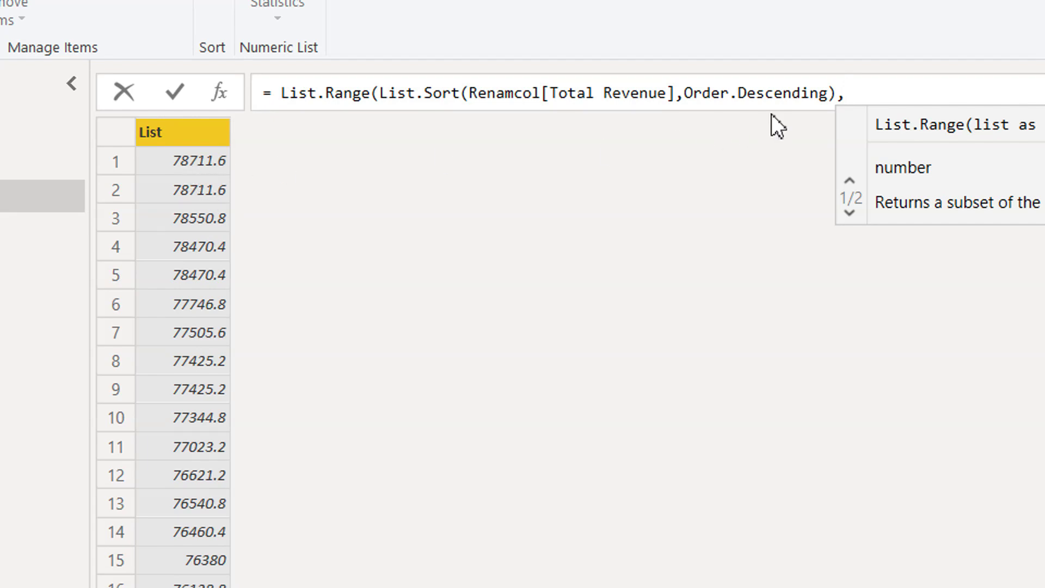
{"action": "type", "text": "0"}
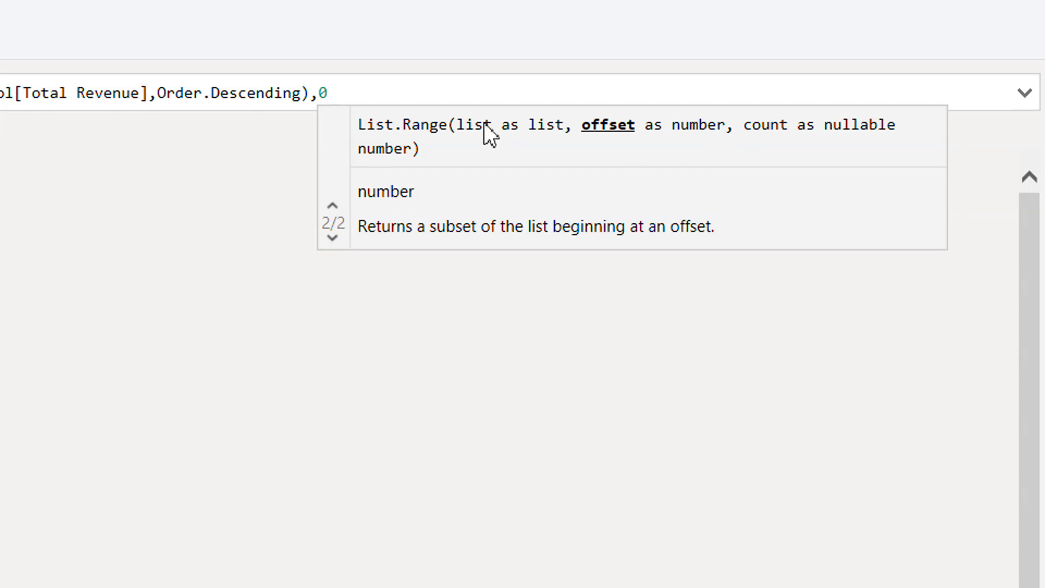
{"action": "type", "text": ","}
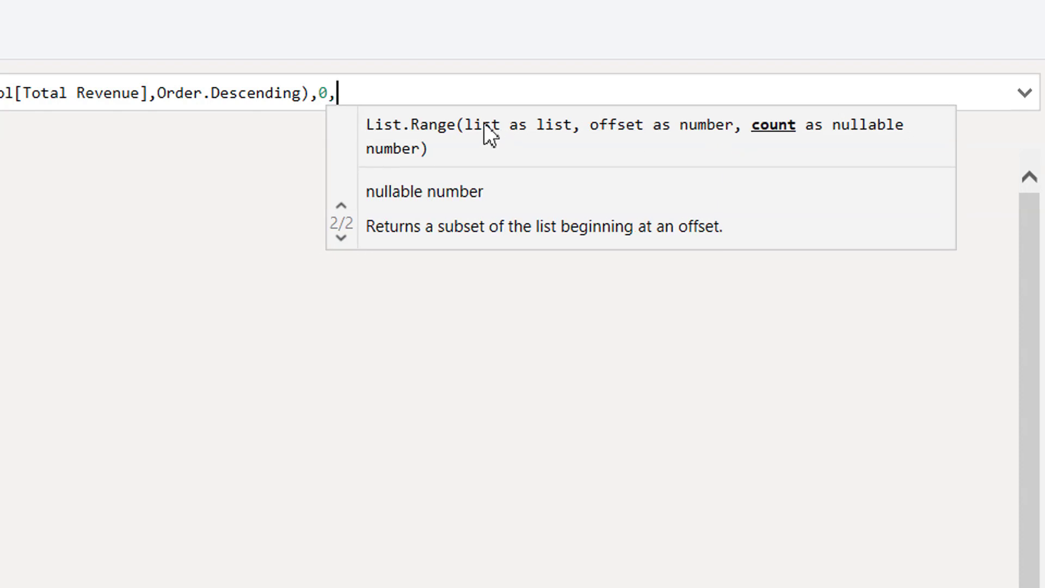
{"action": "type", "text": "3)"}
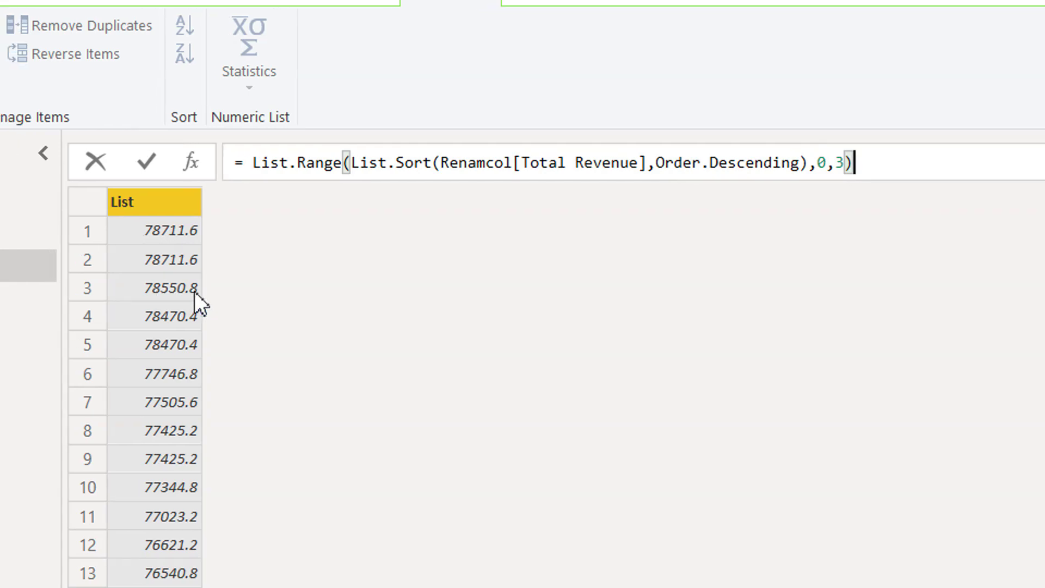
{"action": "left_click", "coordinate": [158, 169]}
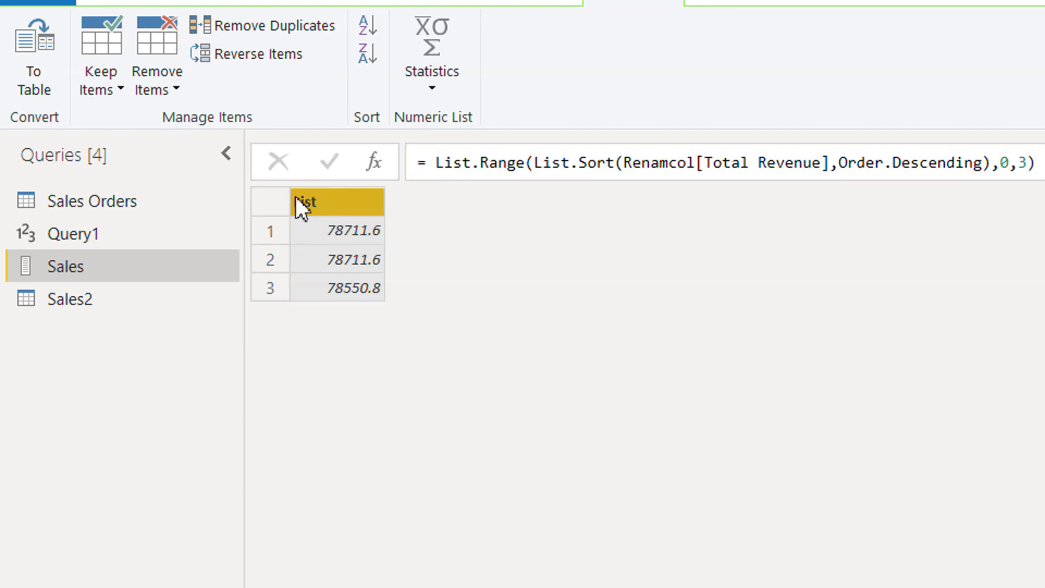
{"action": "left_click", "coordinate": [45, 105]}
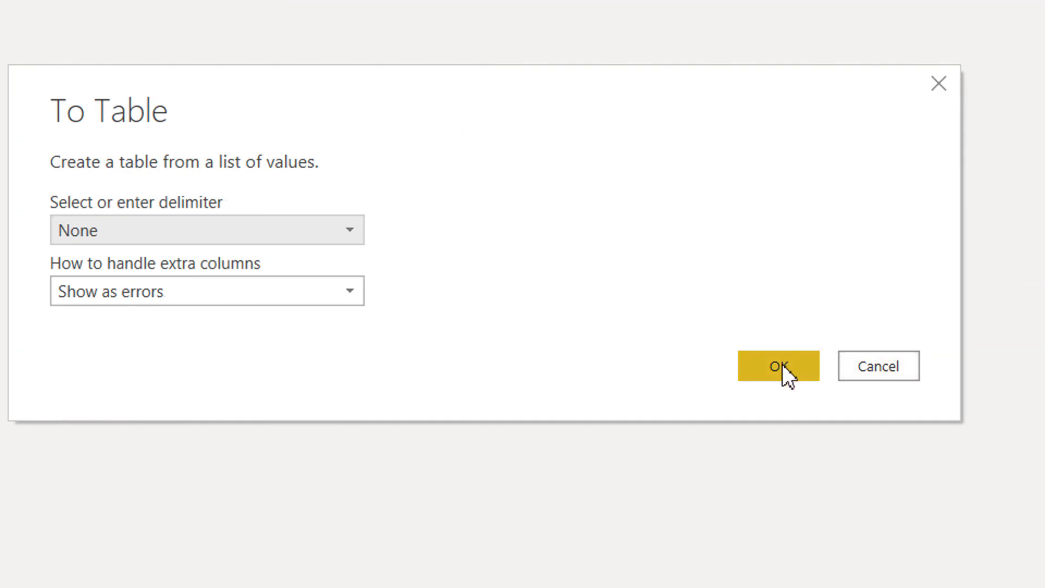
{"action": "left_click", "coordinate": [782, 368]}
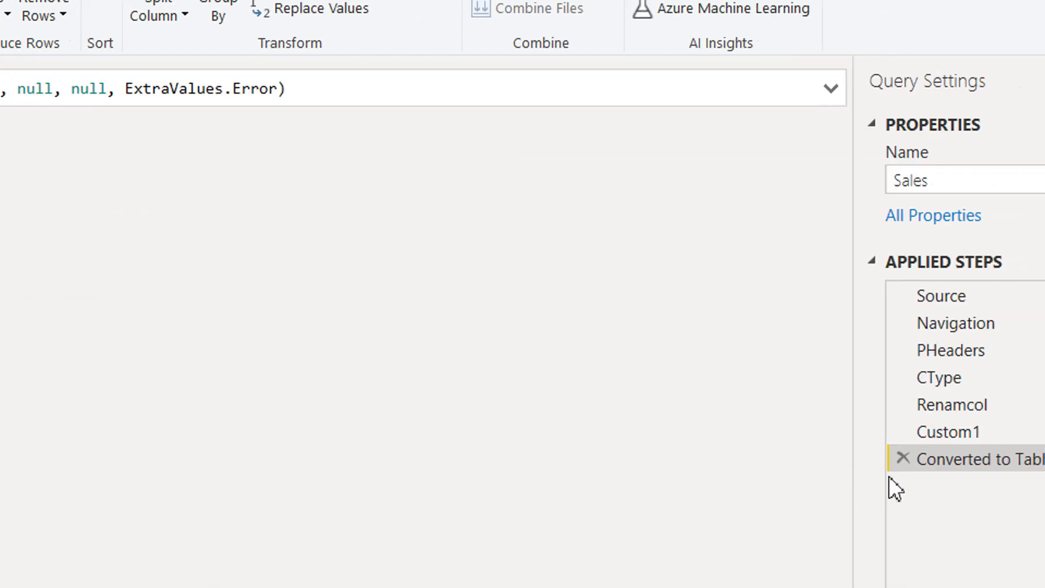
{"action": "left_click", "coordinate": [889, 462]}
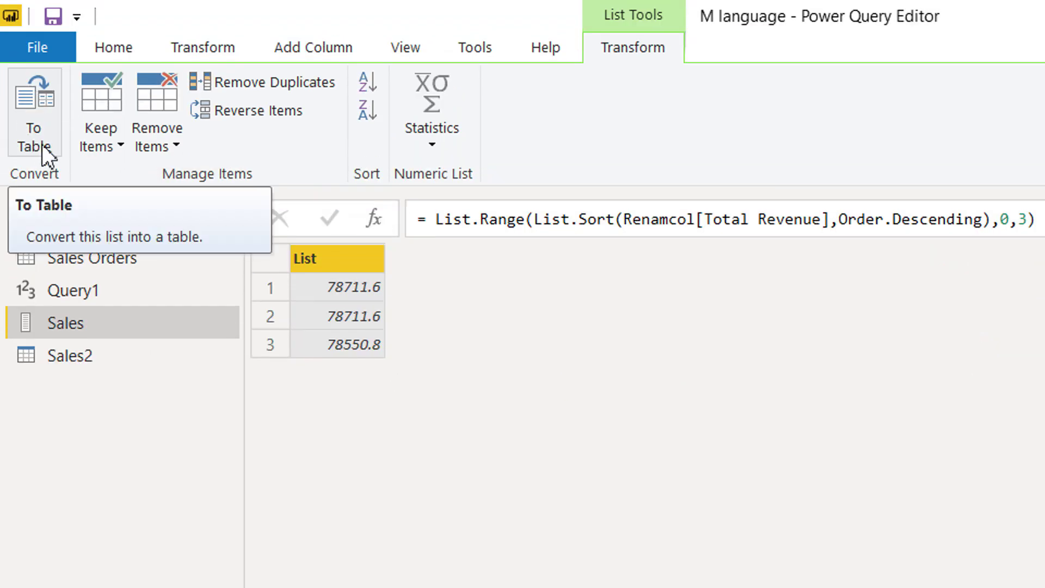
- Convert the sorted revenue list to a table with delimiter None and extra columns shown as errors
{"action": "left_click", "coordinate": [40, 145]}
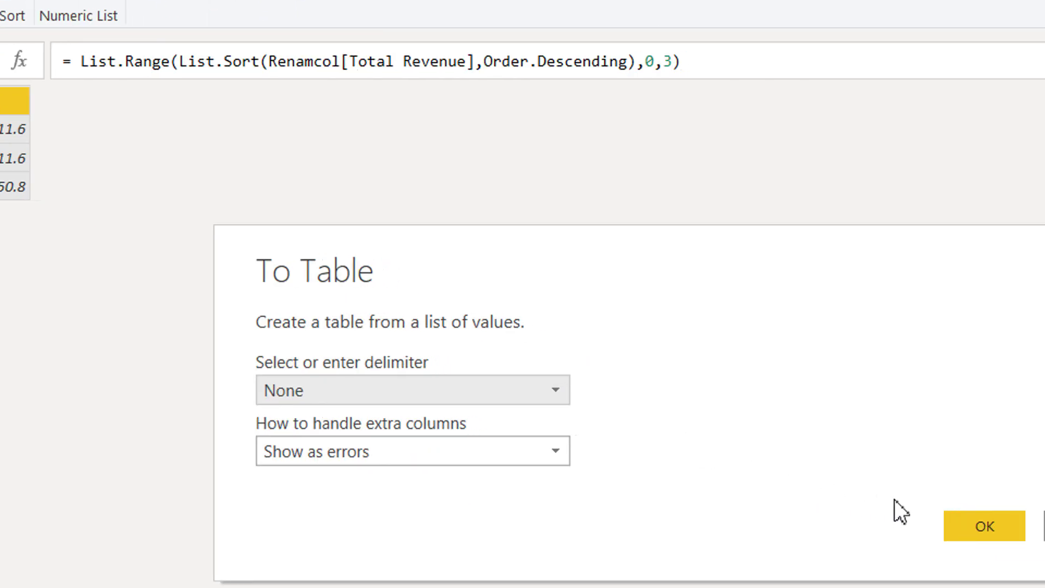
{"action": "left_click", "coordinate": [888, 502]}
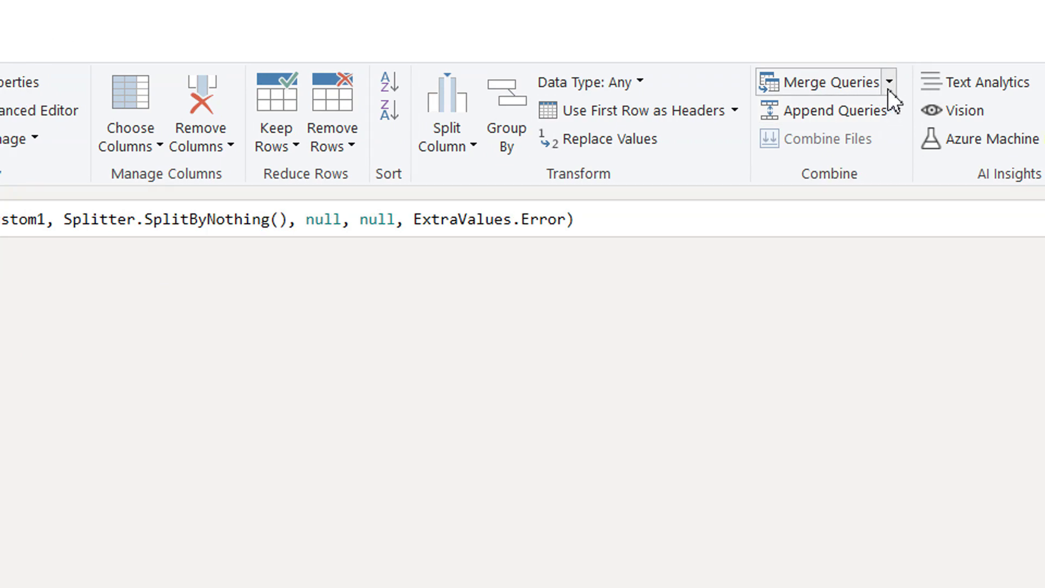
- Merge Sales with Sales Orders as a new query, matching Column1 to Total Revenue with a Left Outer join
{"action": "left_click", "coordinate": [887, 87]}
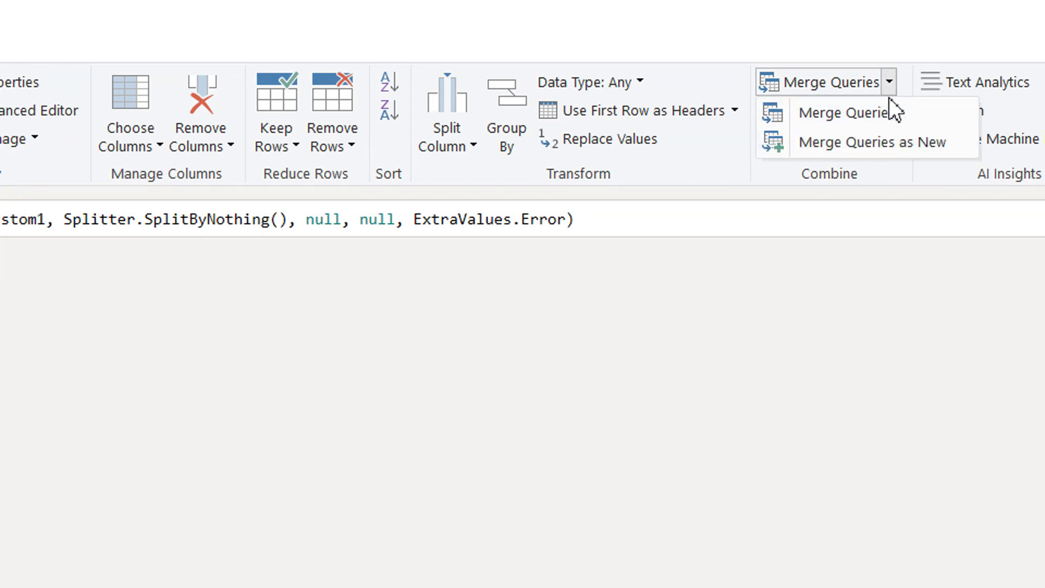
{"action": "left_click", "coordinate": [887, 142]}
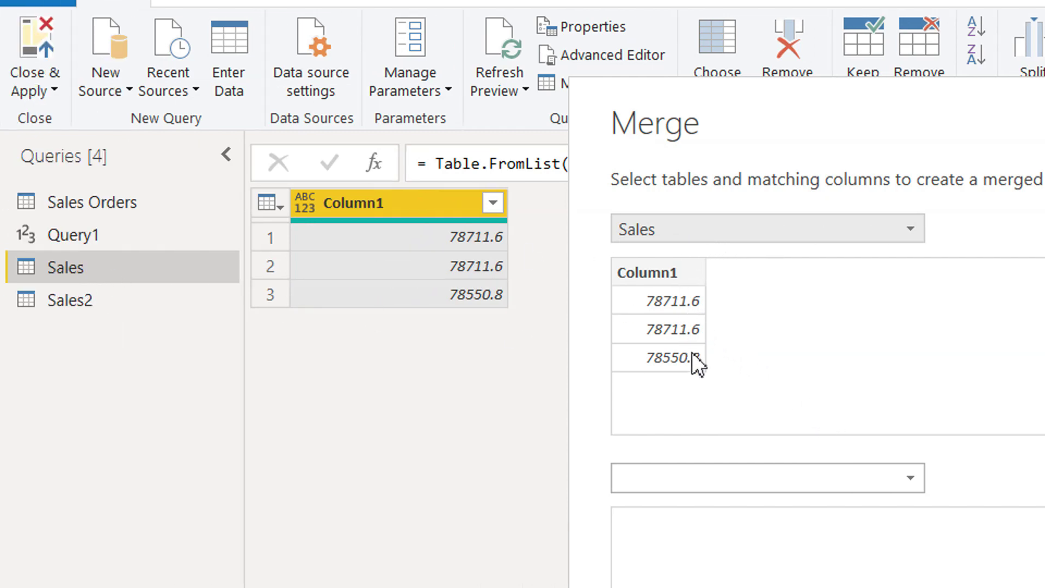
{"action": "left_click", "coordinate": [861, 481]}
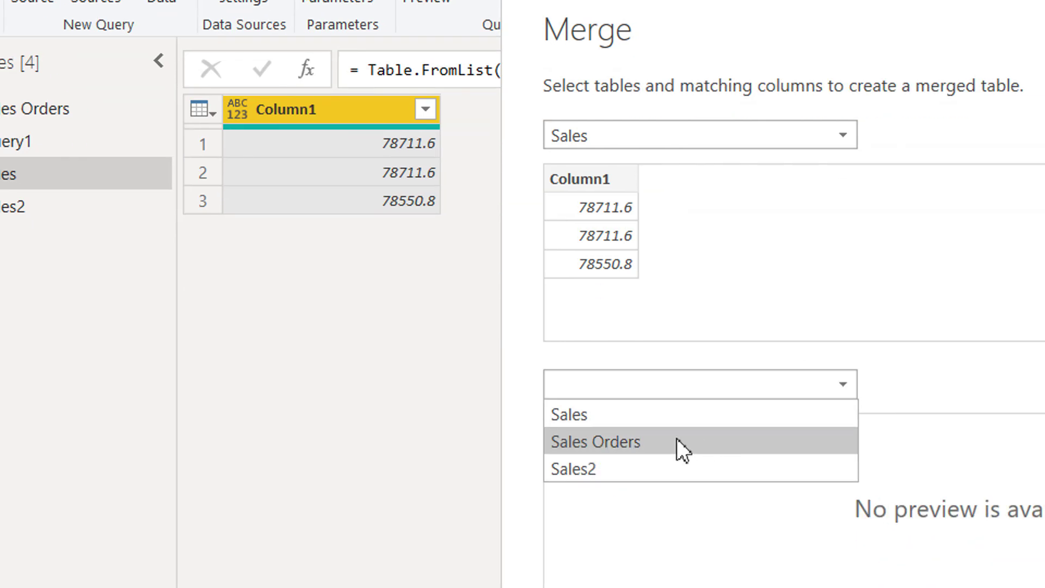
{"action": "left_click", "coordinate": [747, 536]}
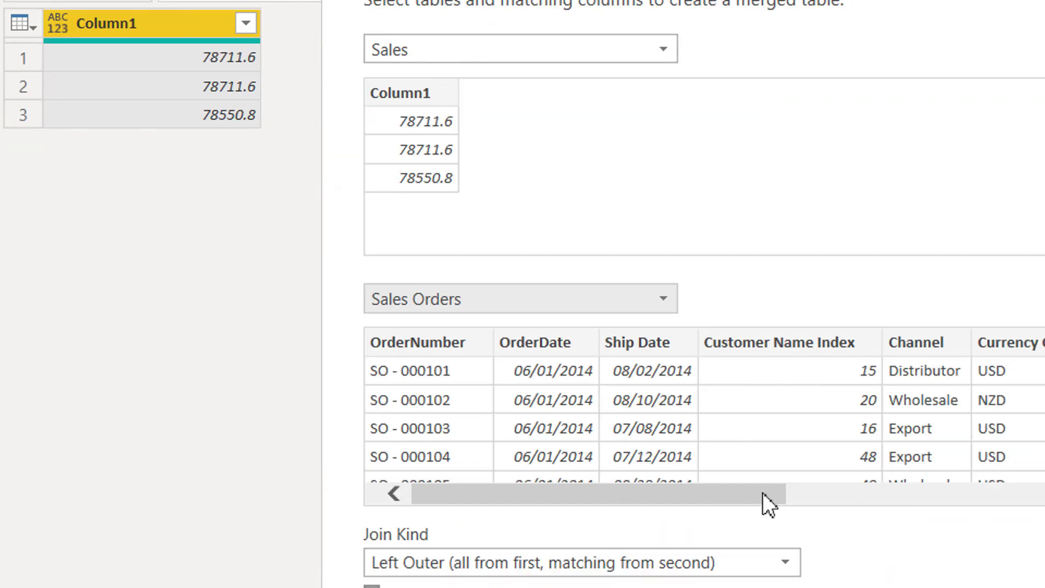
{"action": "left_click", "coordinate": [429, 90]}
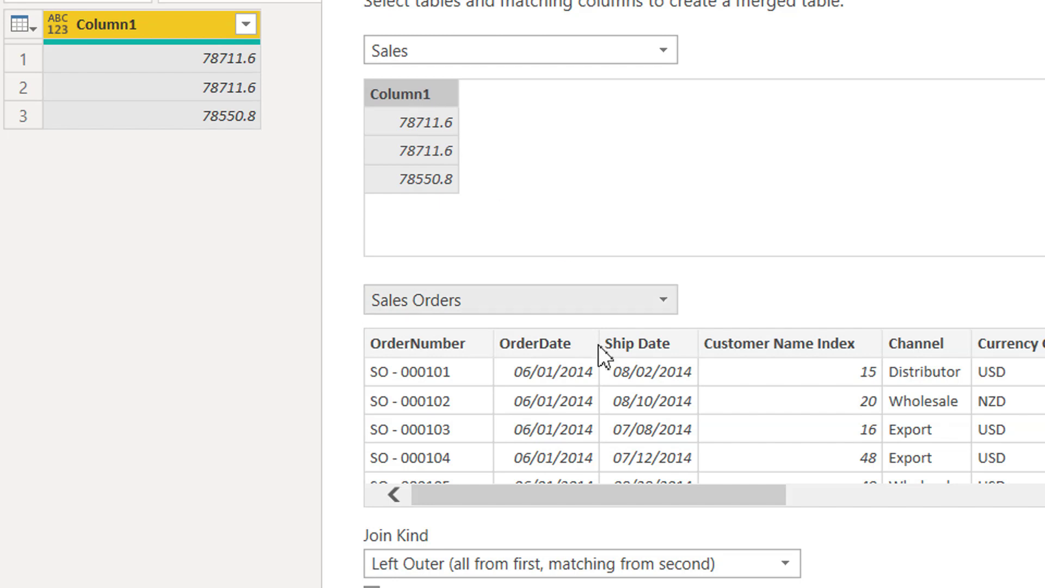
{"action": "left_click_drag", "start_coordinate": [620, 494], "coordinate": [991, 506]}
{"action": "left_click_drag", "start_coordinate": [870, 506], "coordinate": [957, 511]}
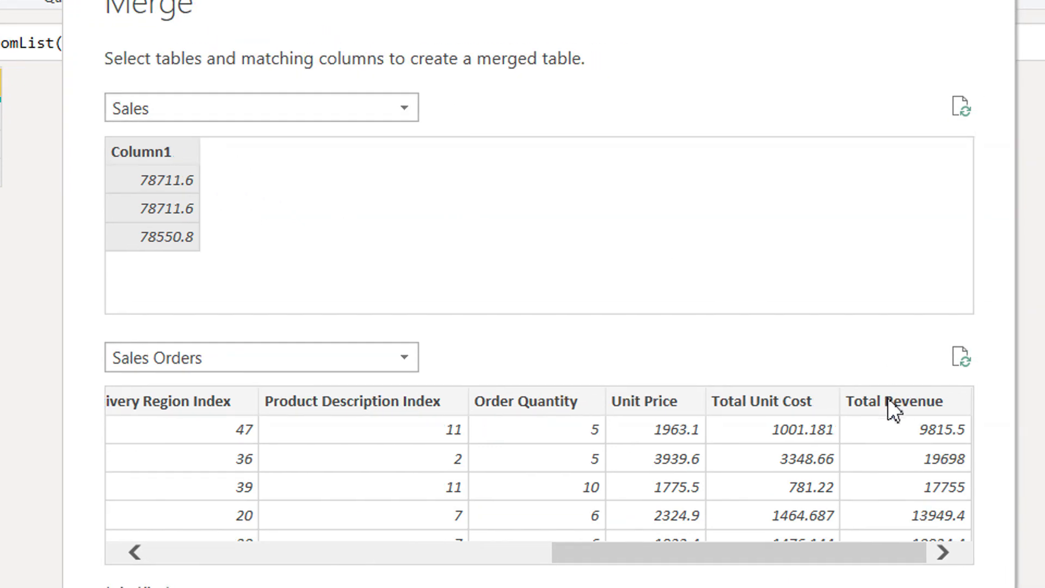
{"action": "left_click", "coordinate": [951, 400]}
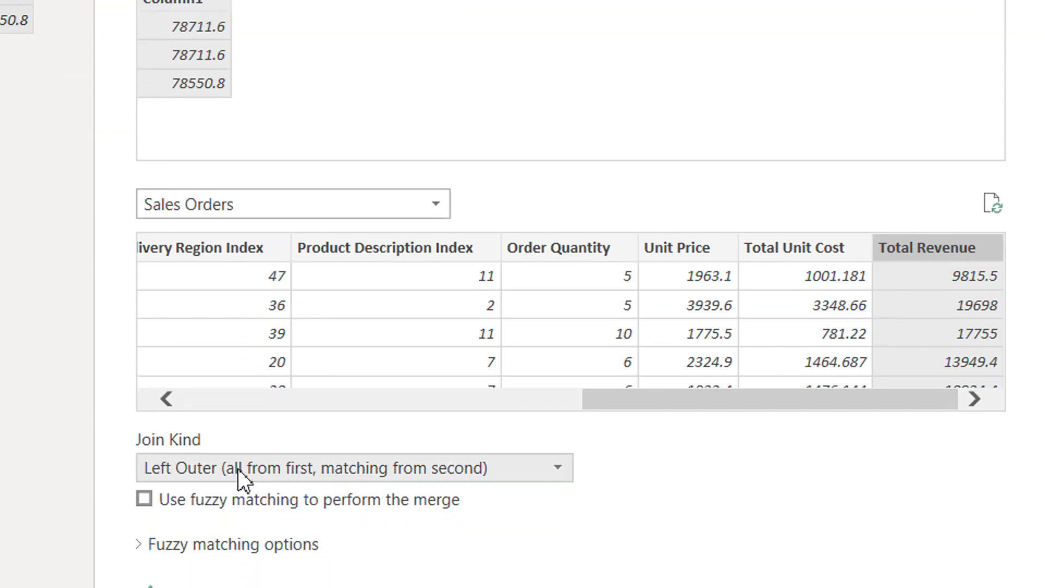
{"action": "left_click", "coordinate": [253, 469]}
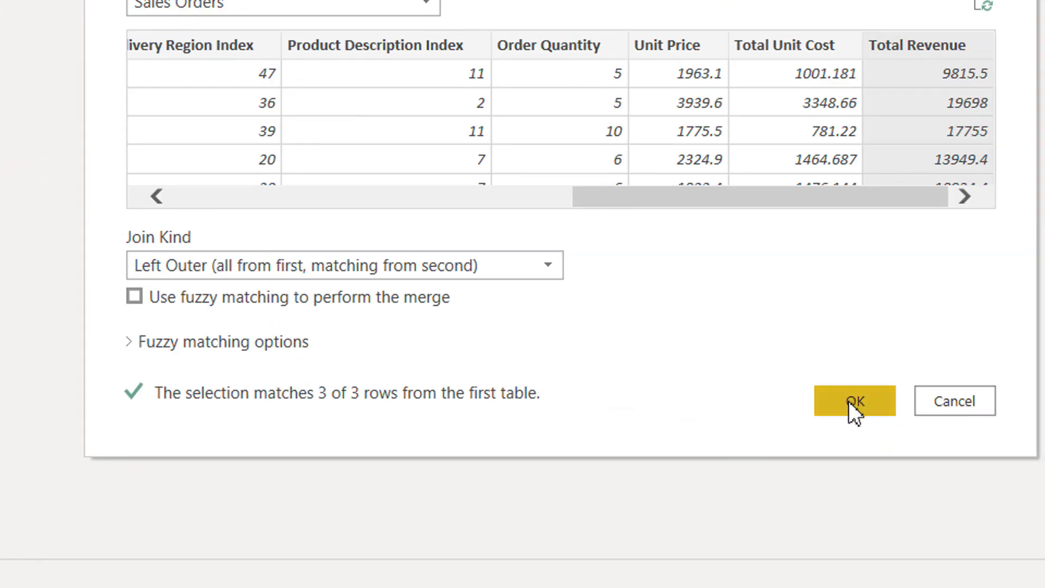
{"action": "left_click", "coordinate": [849, 400]}
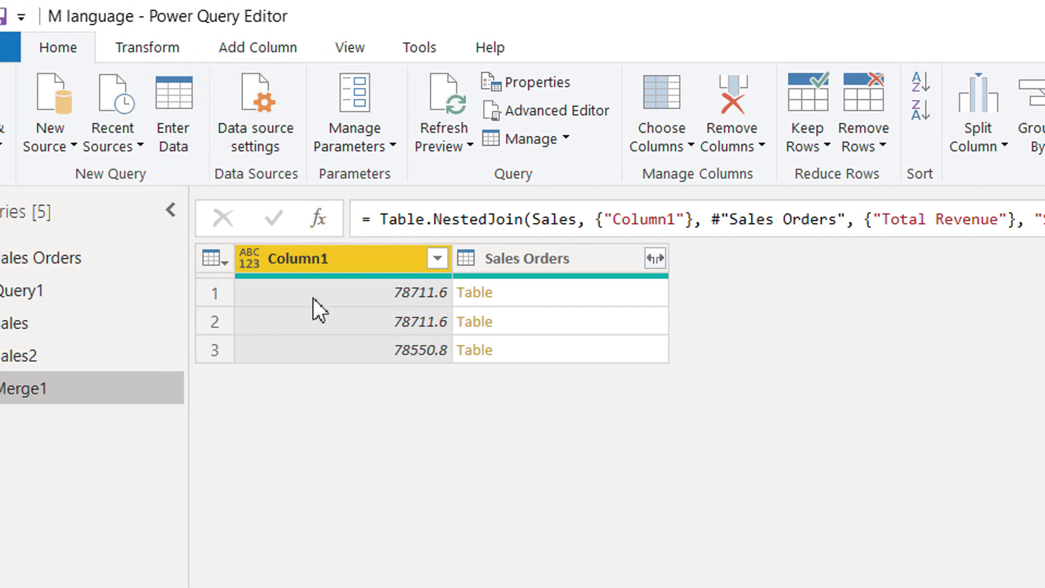
- Expand the merged Sales Orders column to only its Channel field, keeping the original column name as prefix
{"action": "left_click", "coordinate": [551, 299]}
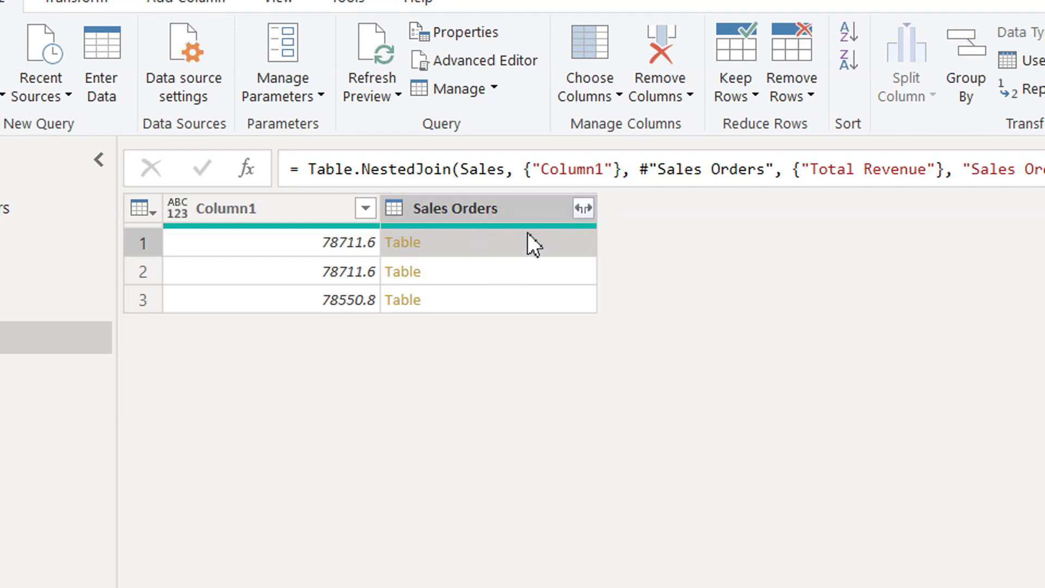
{"action": "left_click", "coordinate": [583, 209]}
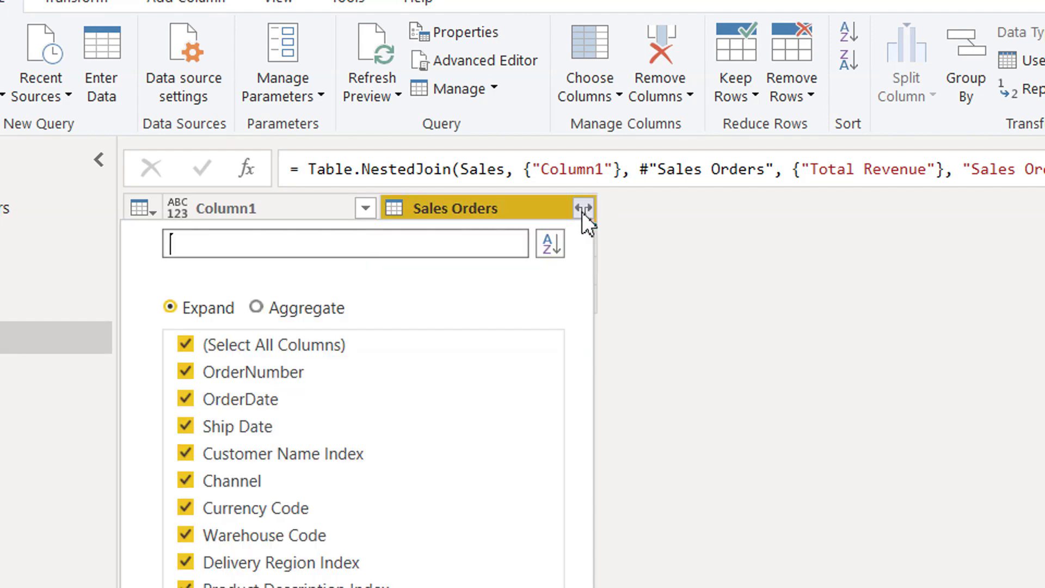
{"action": "left_click", "coordinate": [205, 308]}
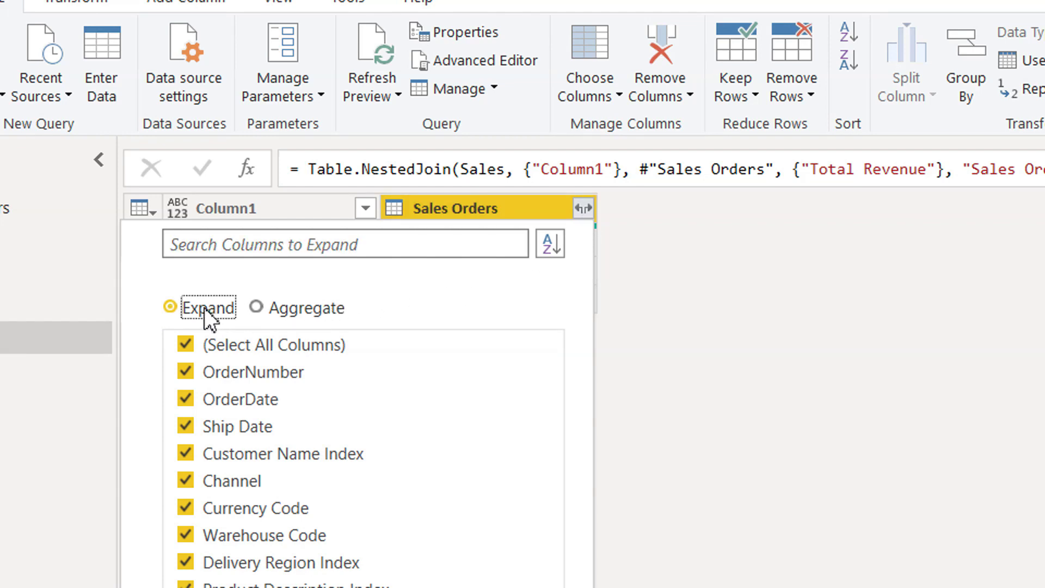
{"action": "left_click", "coordinate": [185, 344]}
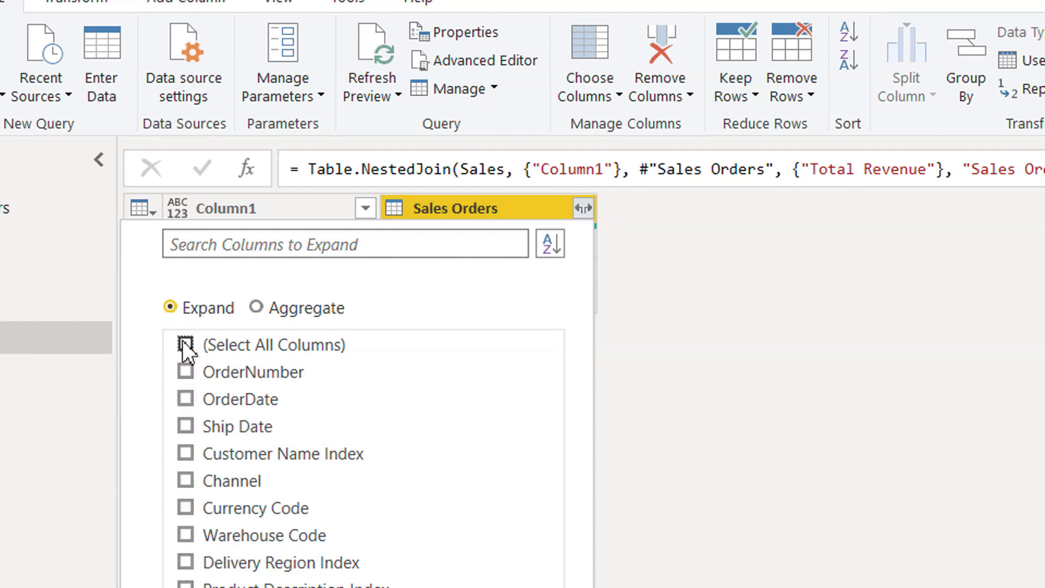
{"action": "left_click", "coordinate": [185, 481]}
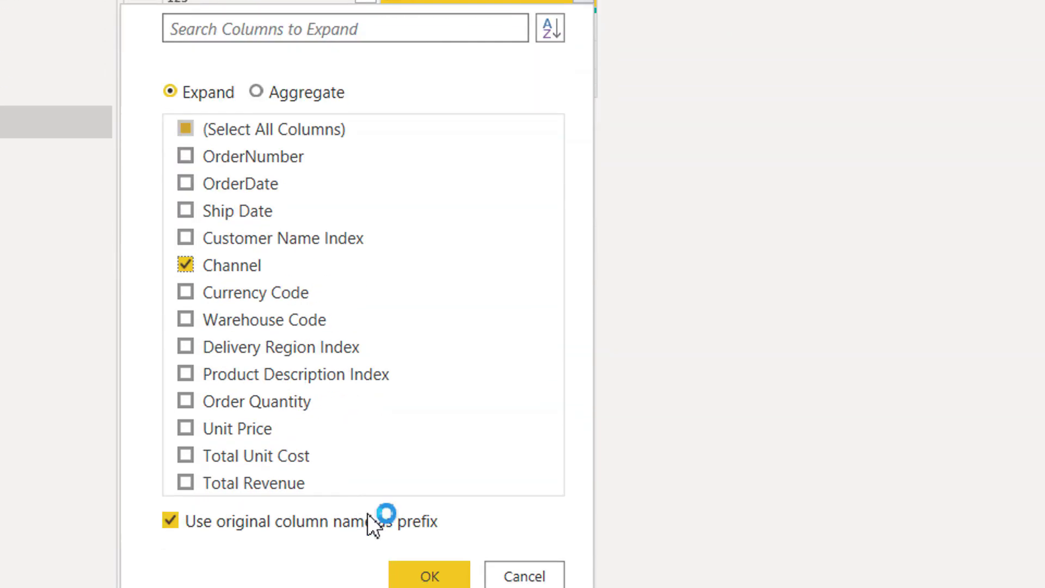
{"action": "left_click", "coordinate": [431, 516]}
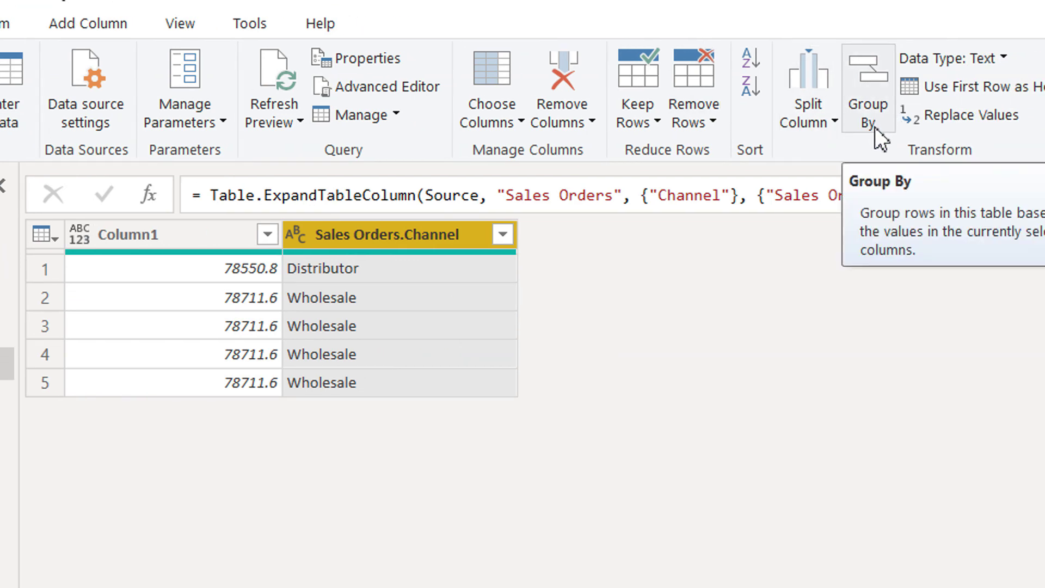
- Group the merged rows by Sales Orders.Channel, with a new column named Count that averages Column1
{"action": "left_click", "coordinate": [877, 127]}
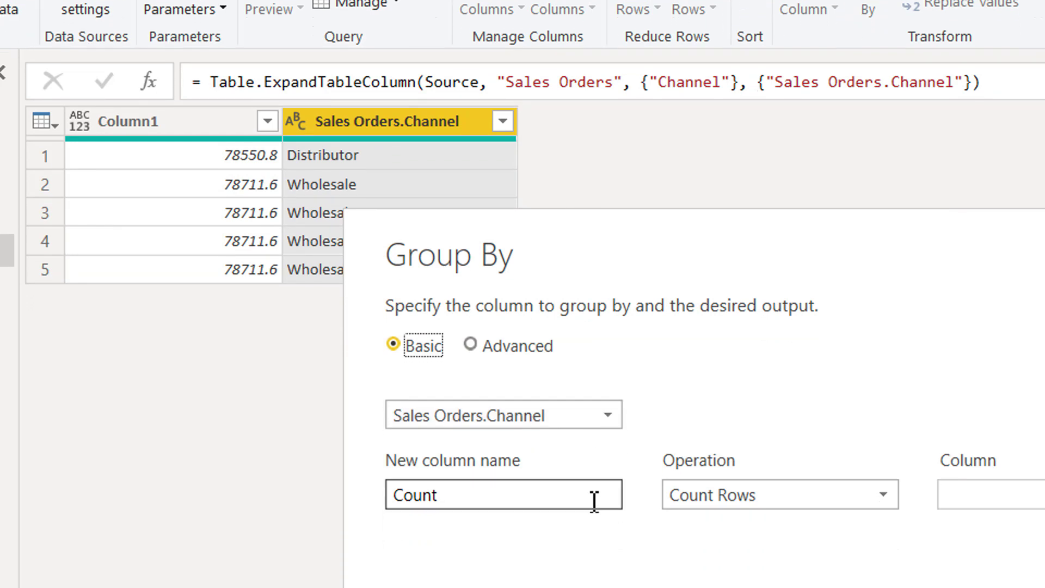
{"action": "left_click", "coordinate": [591, 568]}
{"action": "left_click_drag", "start_coordinate": [488, 497], "coordinate": [383, 498]}
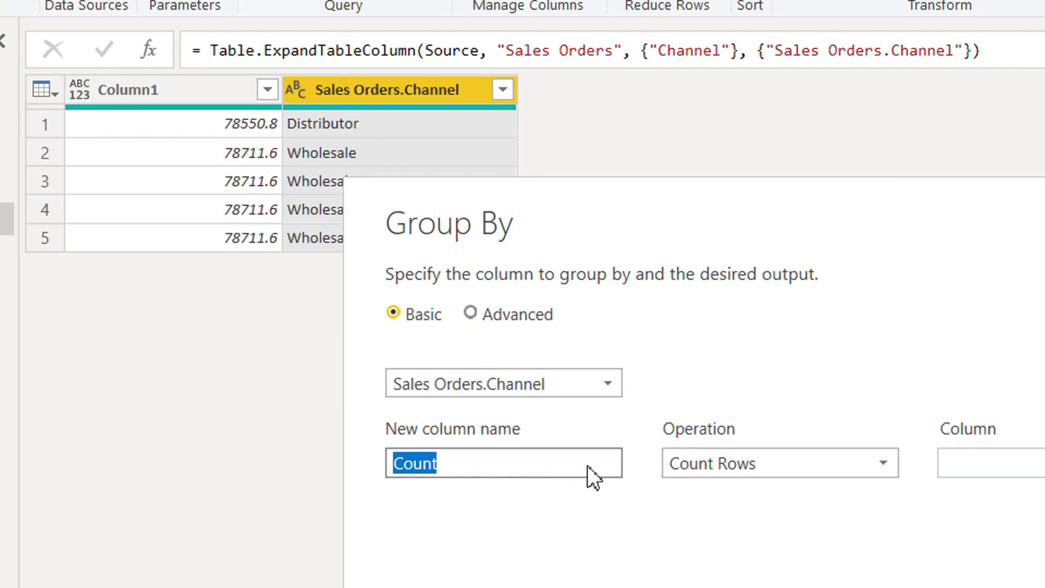
{"action": "left_click", "coordinate": [778, 465]}
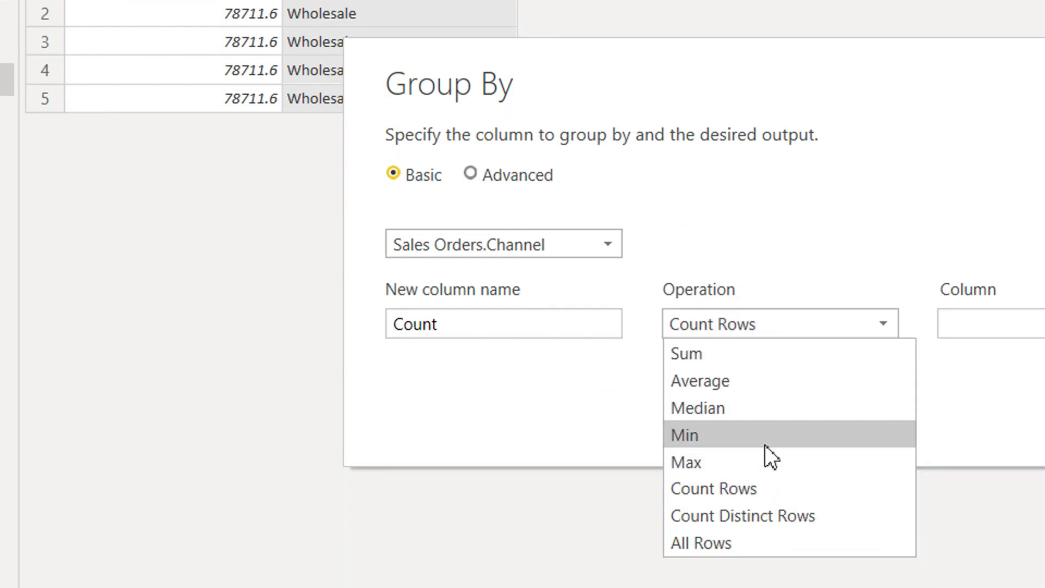
{"action": "left_click", "coordinate": [756, 383]}
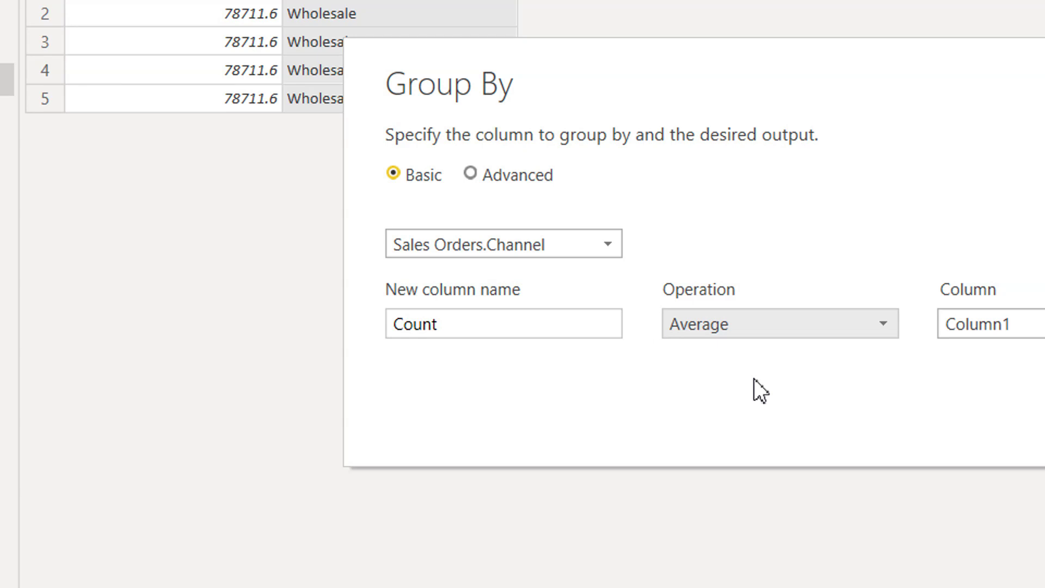
{"action": "left_click", "coordinate": [744, 323]}
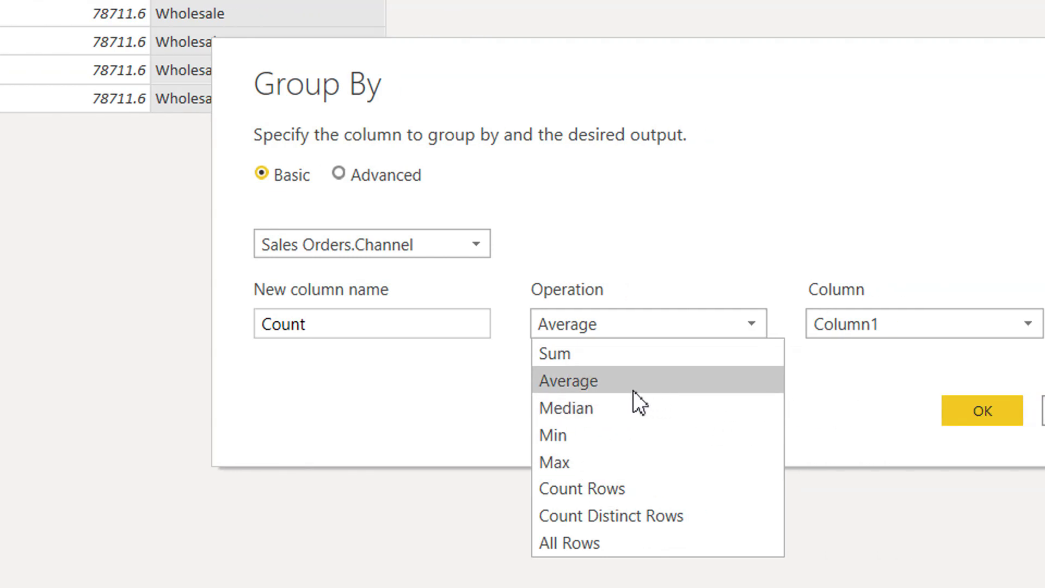
{"action": "left_click", "coordinate": [632, 391]}
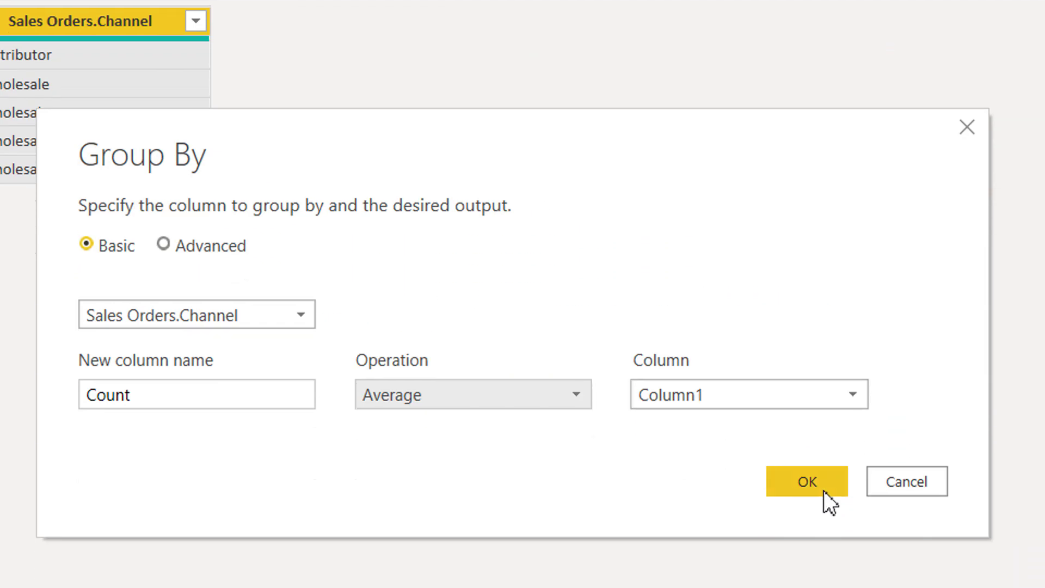
{"action": "left_click", "coordinate": [826, 494]}
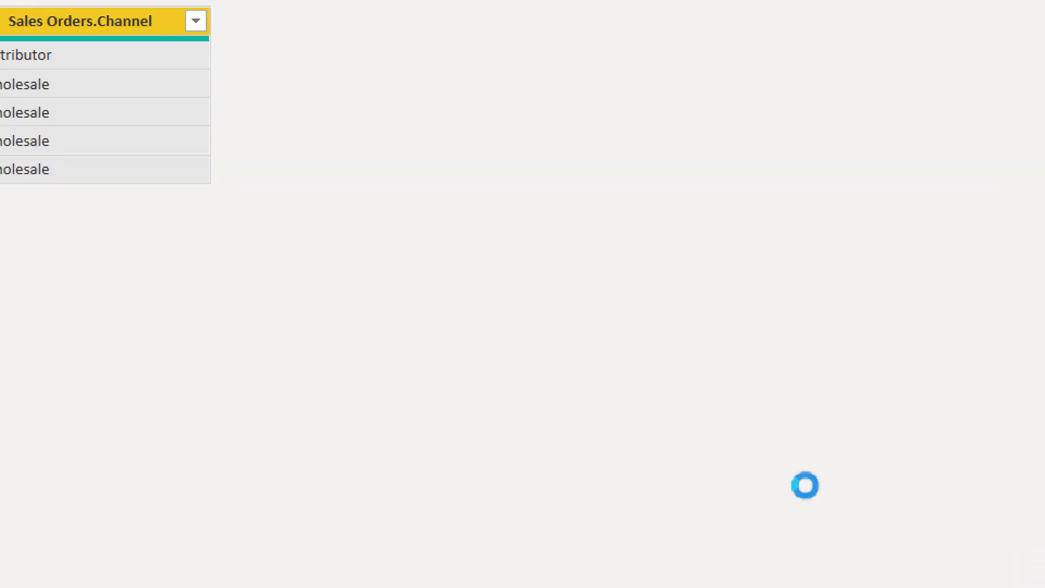